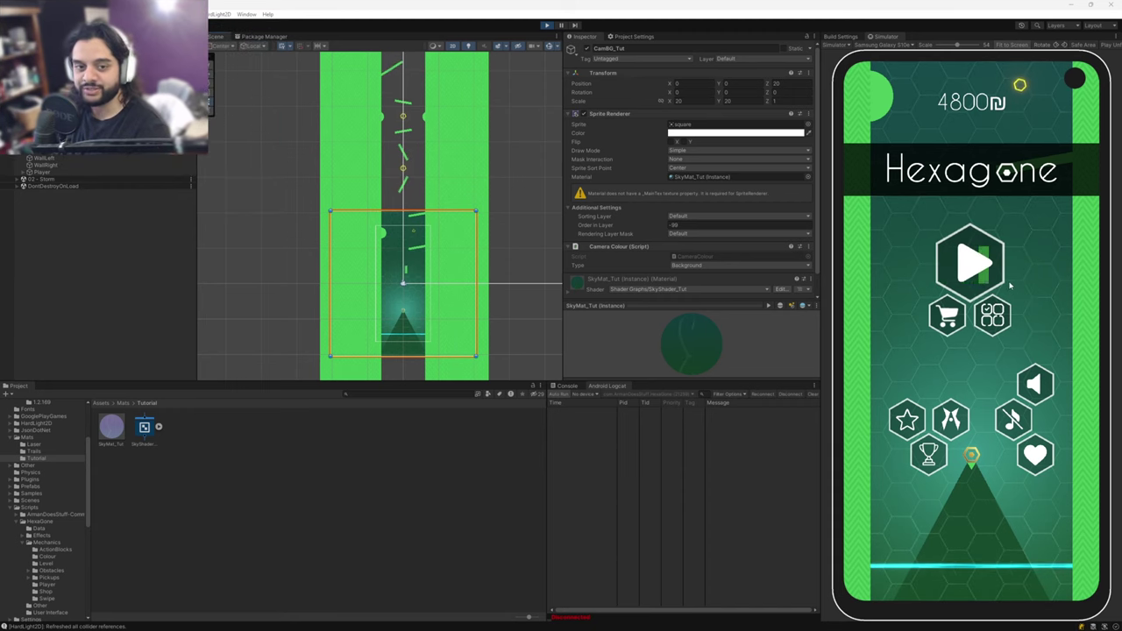
Start a Hexagone run from the main menu and draw lines under the player to bounce it upward
click(967, 263)
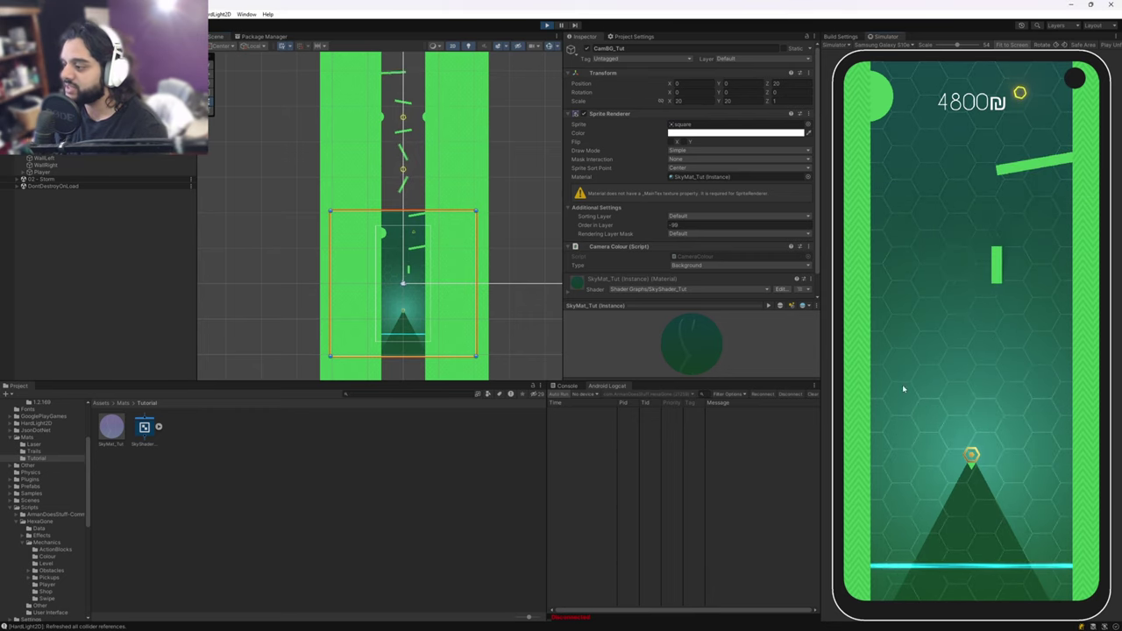
drag(915, 465, 1047, 488)
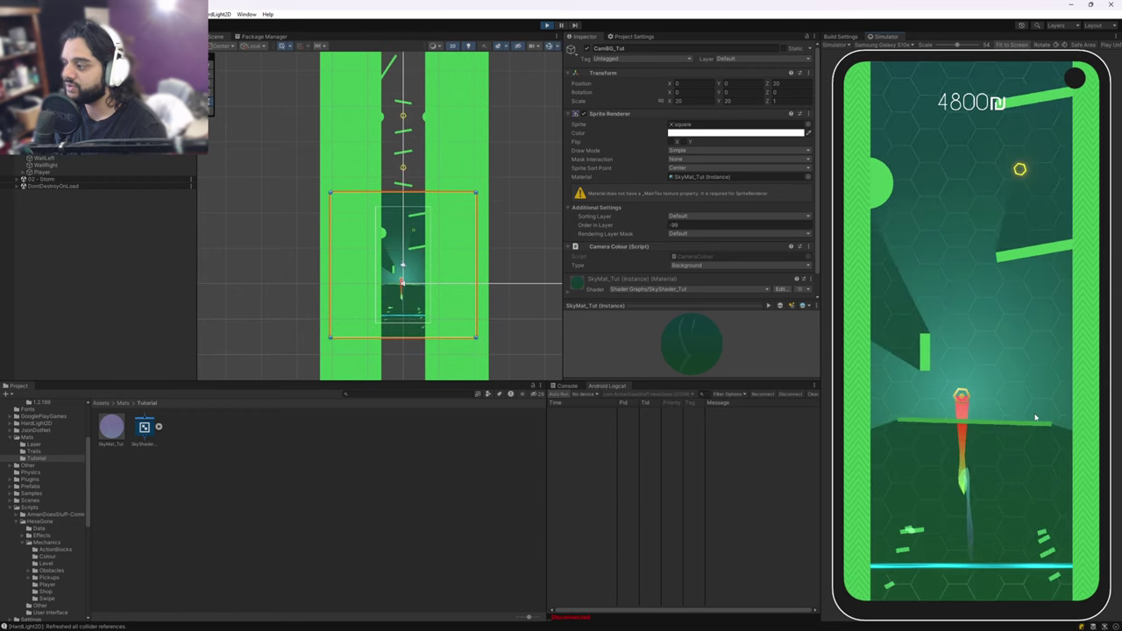
drag(869, 457, 1047, 440)
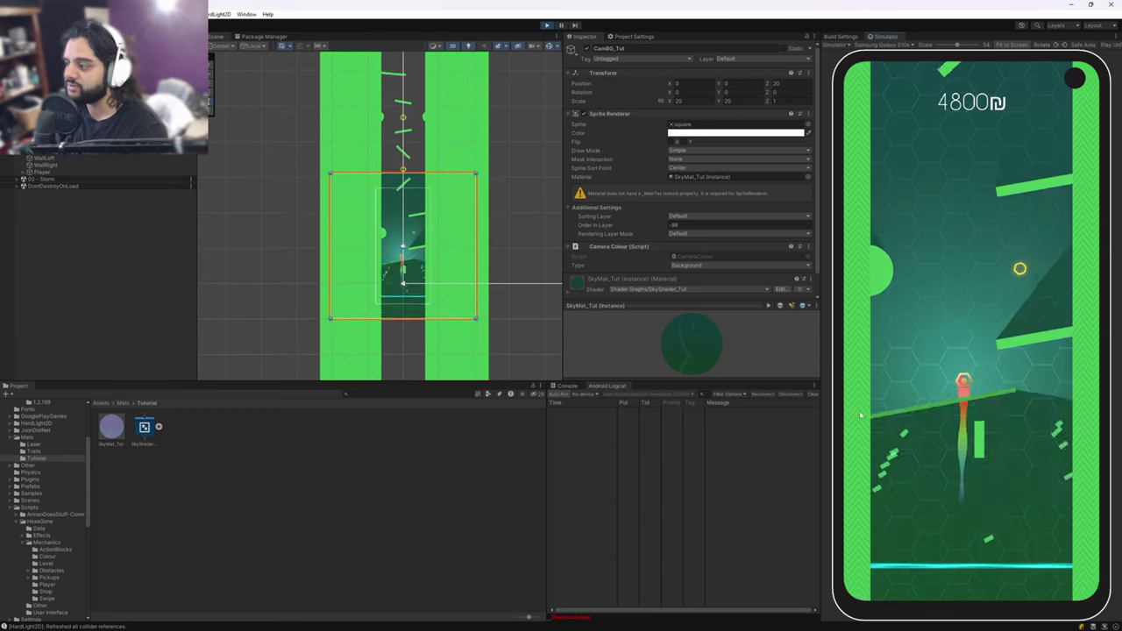
drag(991, 374, 830, 350)
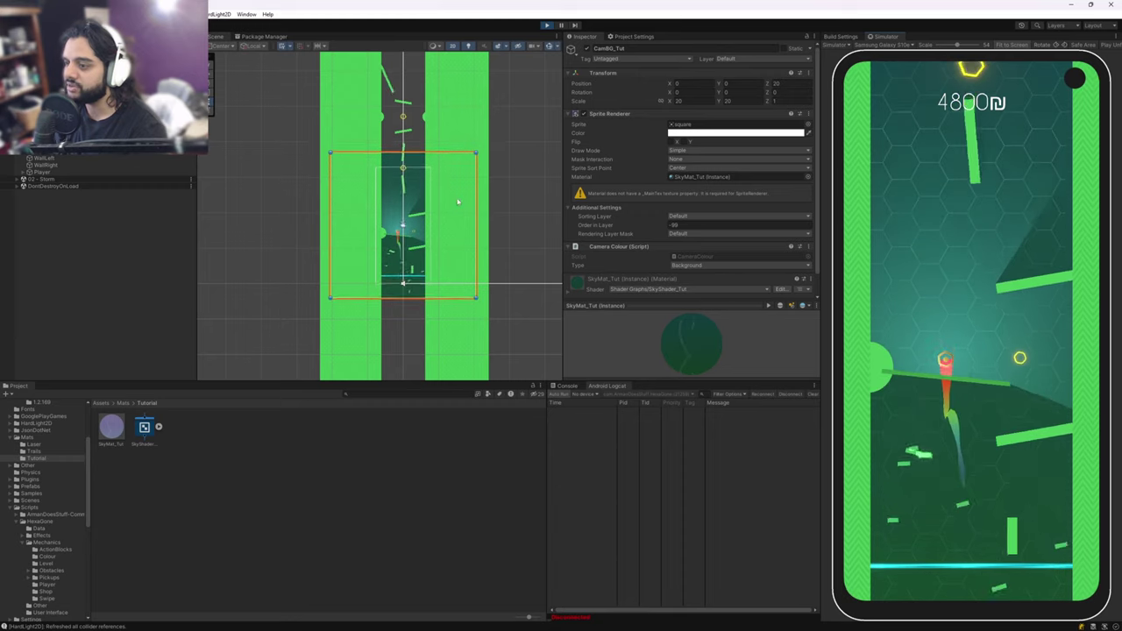
drag(872, 393, 1046, 360)
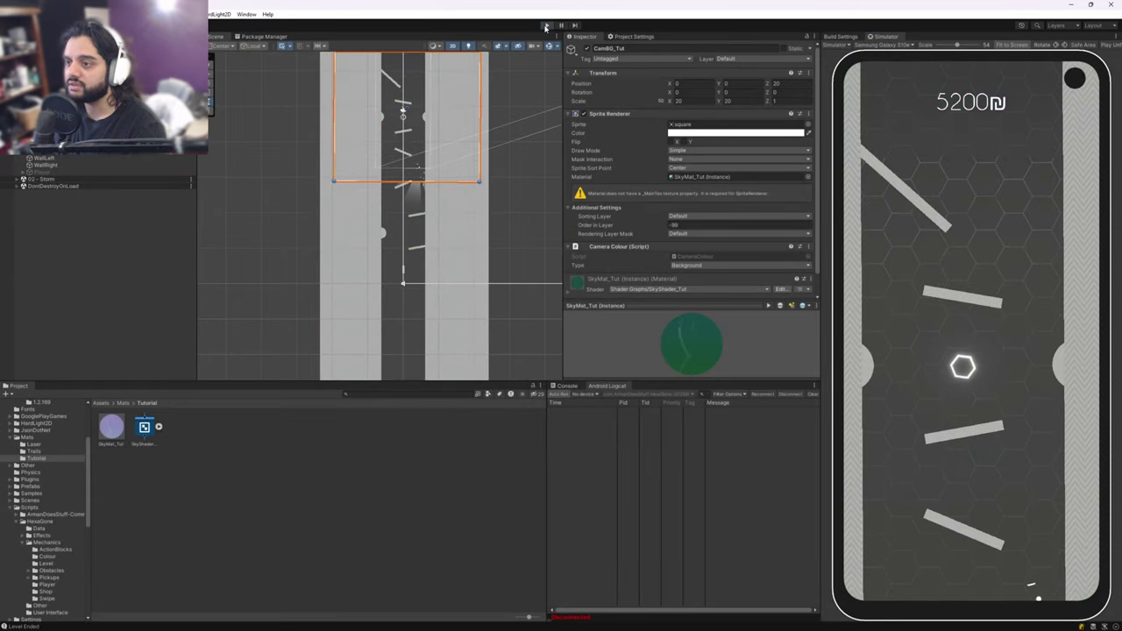
Stop the game, narrow the CamBG_Tut sprite from its right edge, and replay to test it
click(545, 26)
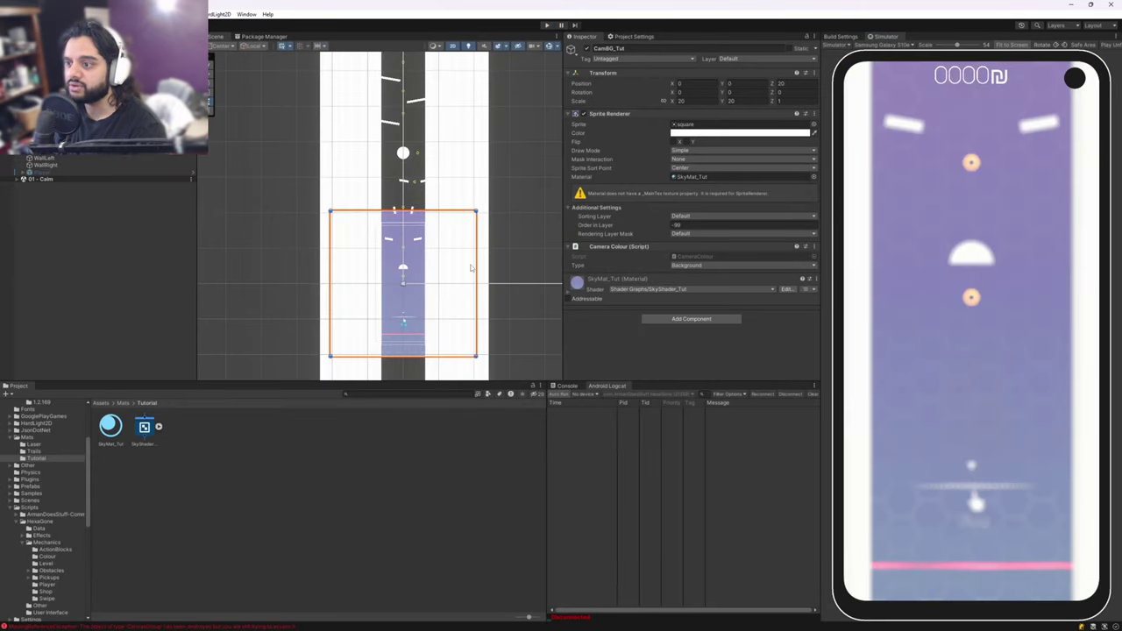
drag(474, 263, 413, 263)
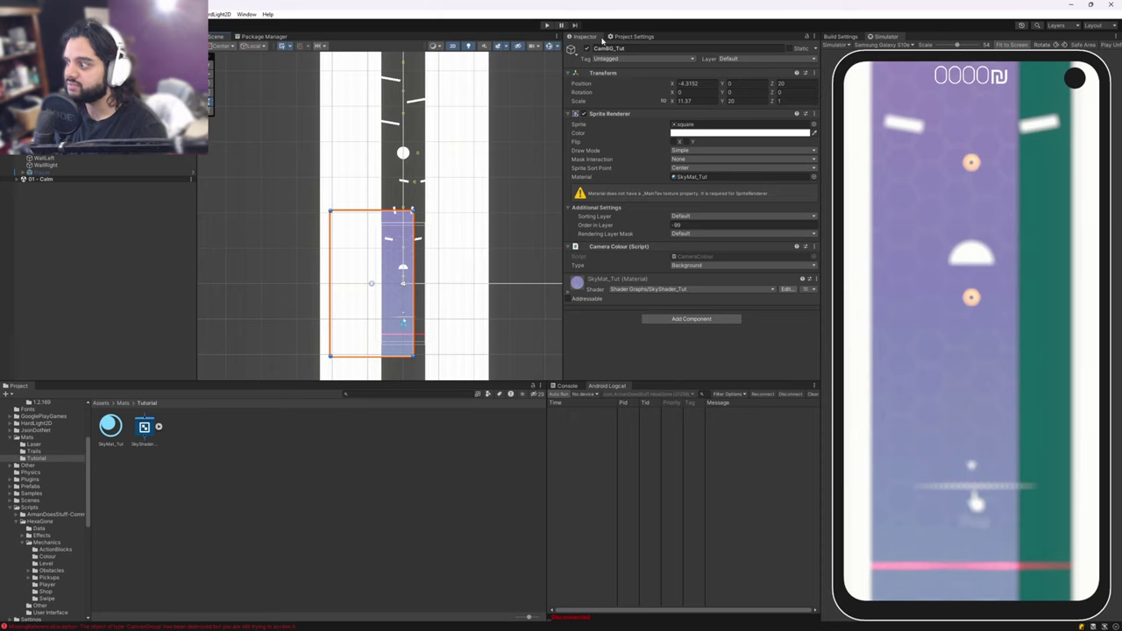
click(546, 26)
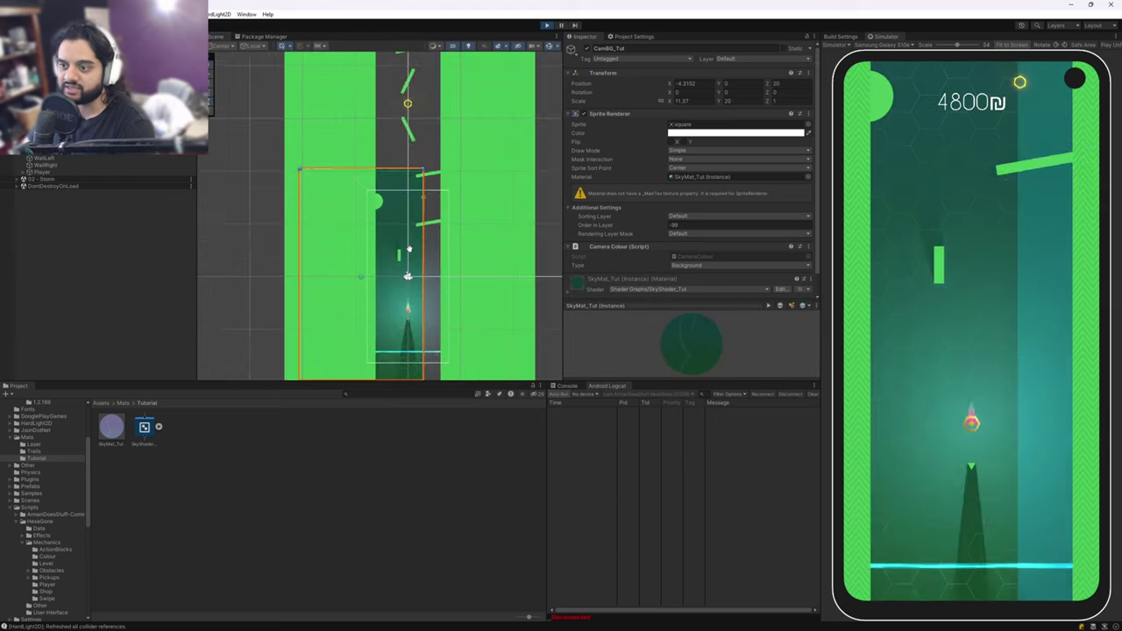
mouse_move(425, 267)
mouse_down()
mouse_move(396, 274)
mouse_move(425, 275)
mouse_up()
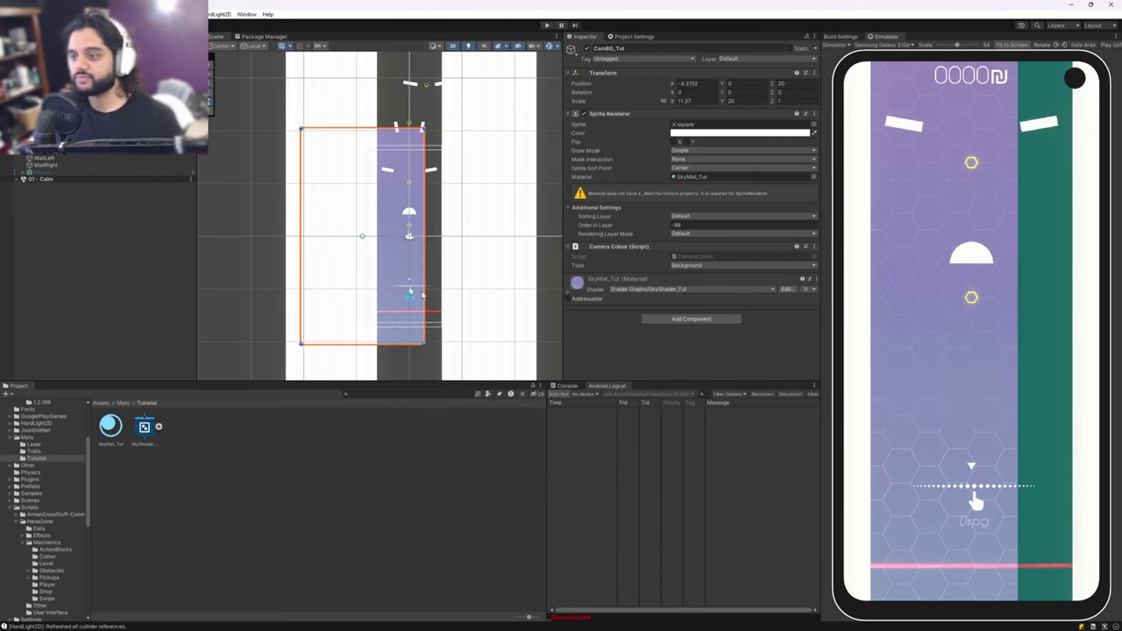
drag(425, 271, 444, 272)
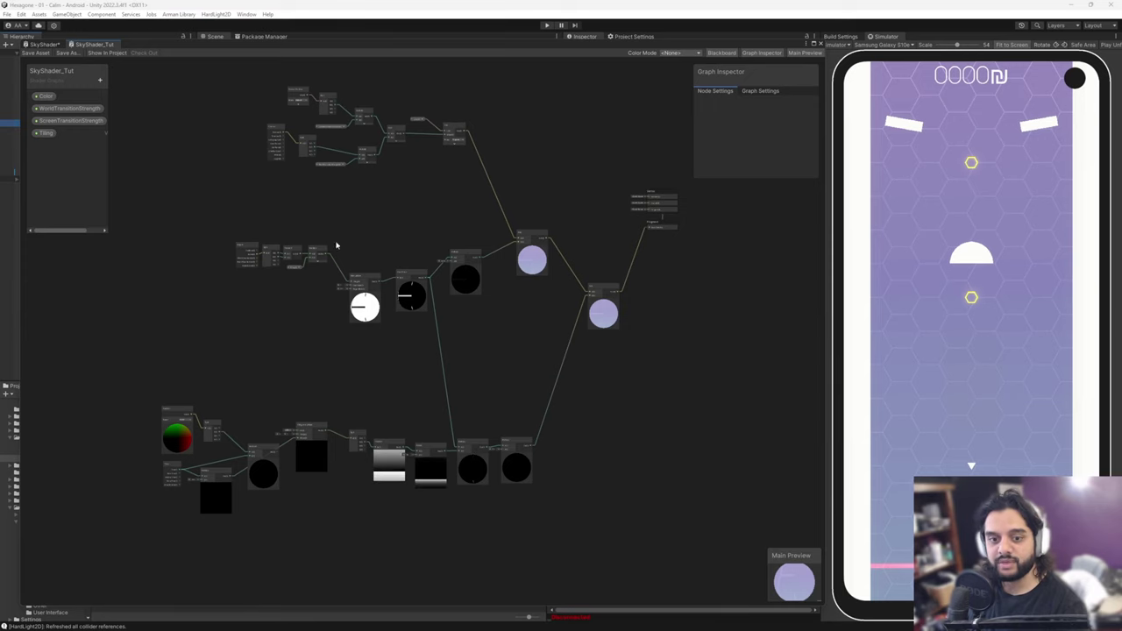
Pan and zoom around the SkyShader_Tut nodes and drag a wire toward the Fragment block
middle_drag(622, 346, 578, 357)
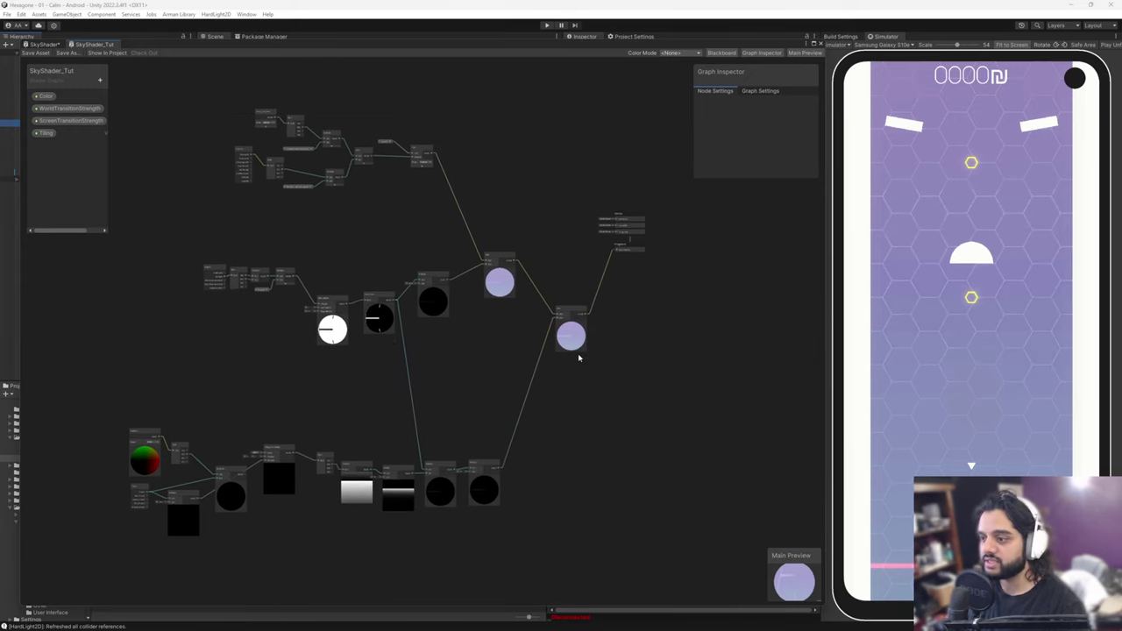
middle_drag(546, 267, 564, 328)
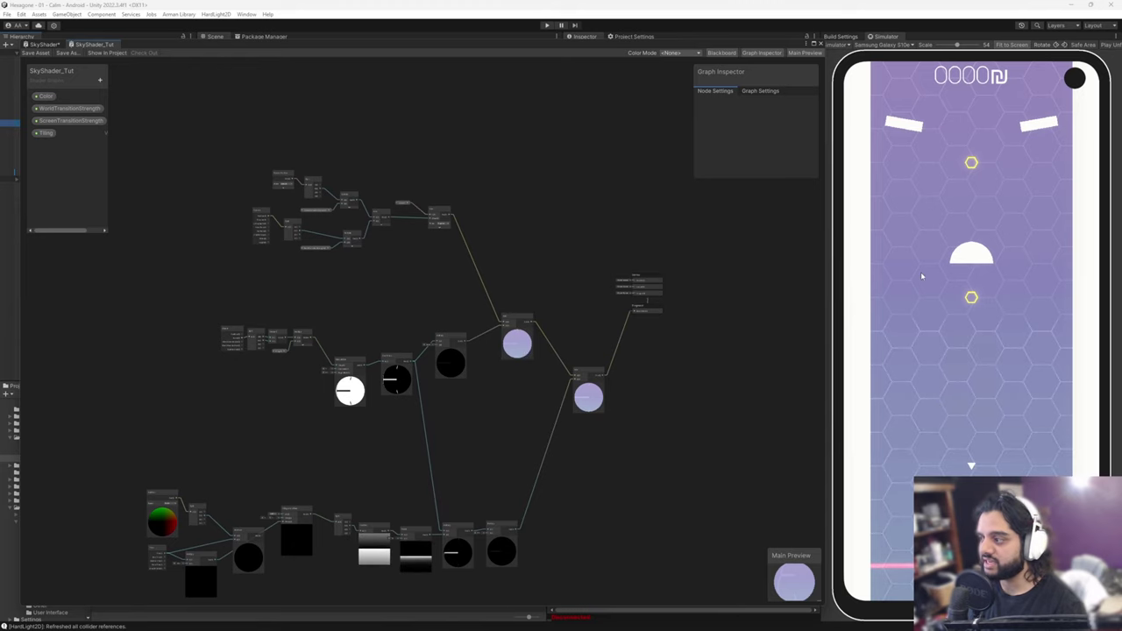
scroll(481, 345, up, 3)
middle_drag(513, 233, 472, 242)
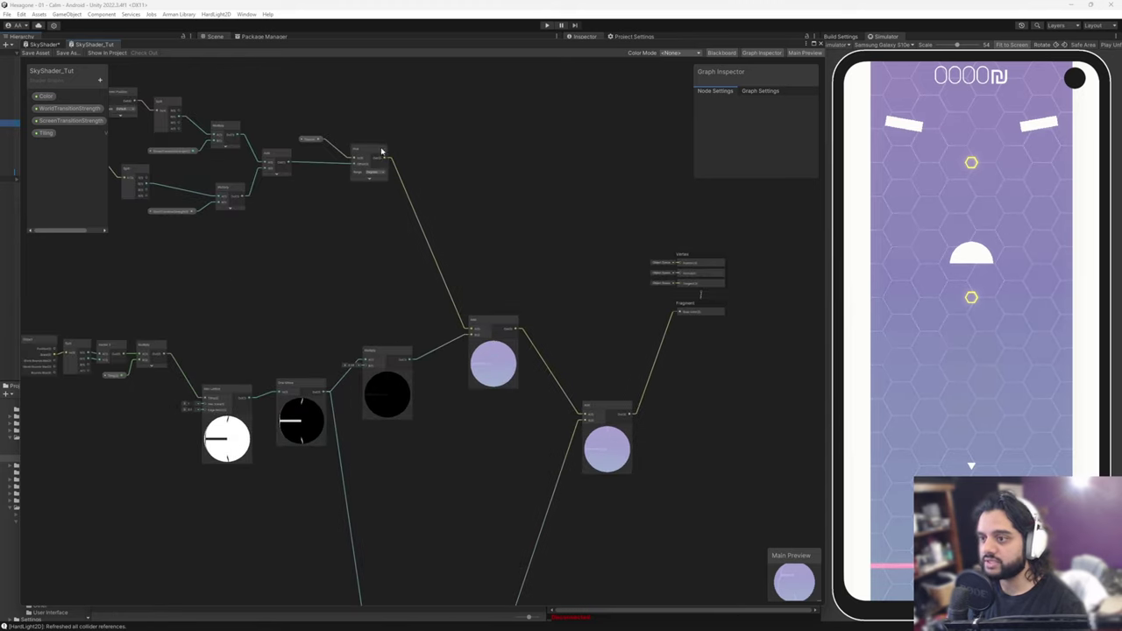
drag(567, 238, 679, 312)
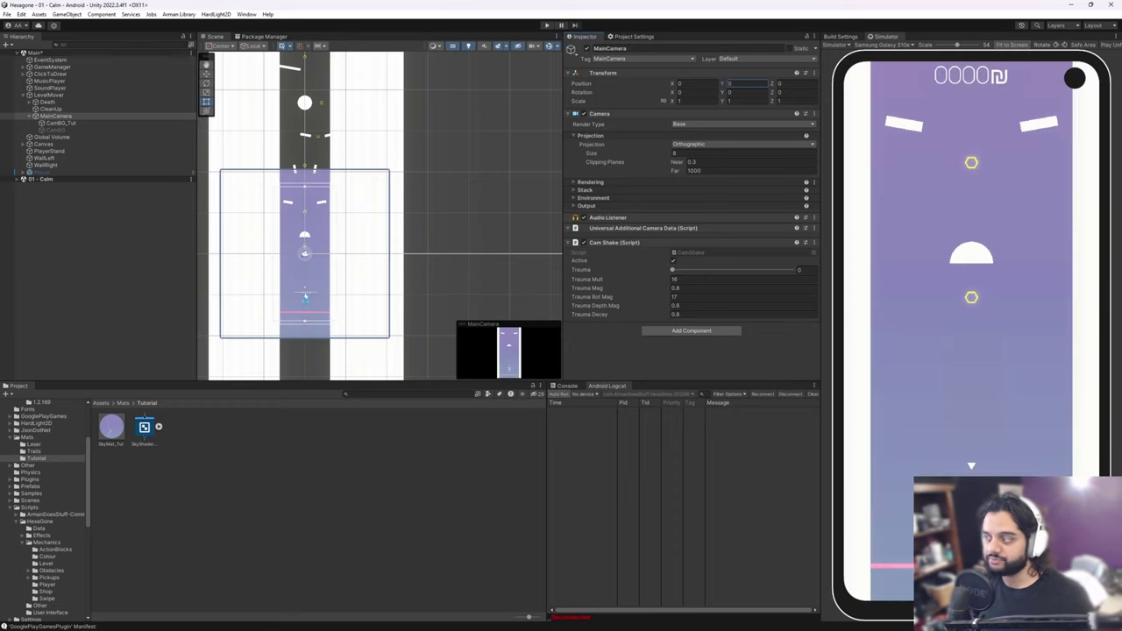
double_click(145, 427)
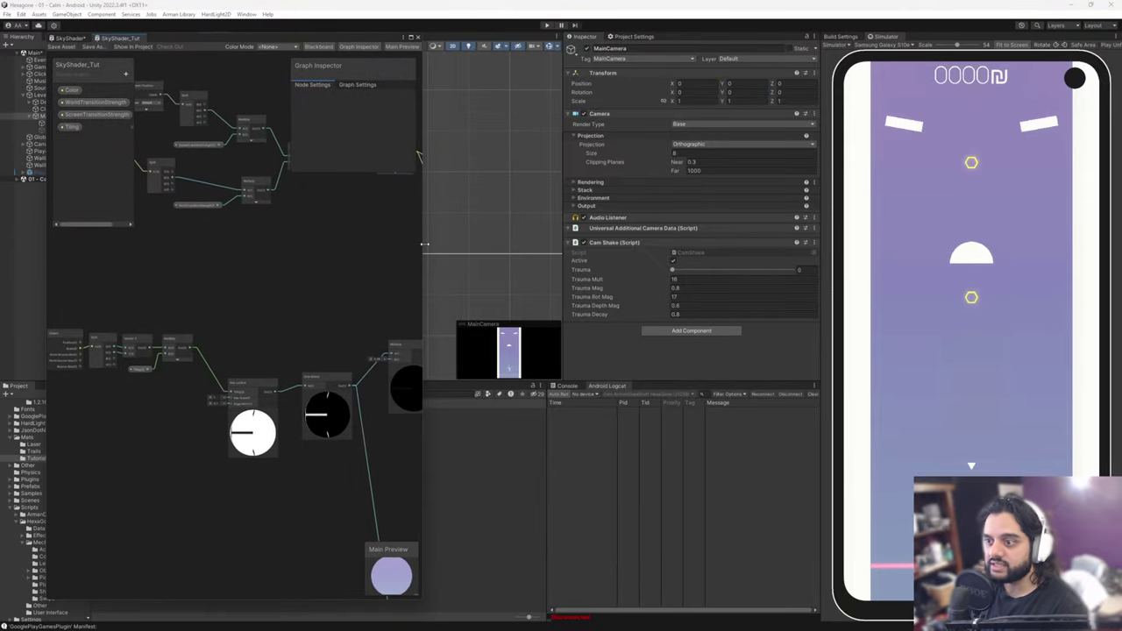
drag(422, 244, 827, 246)
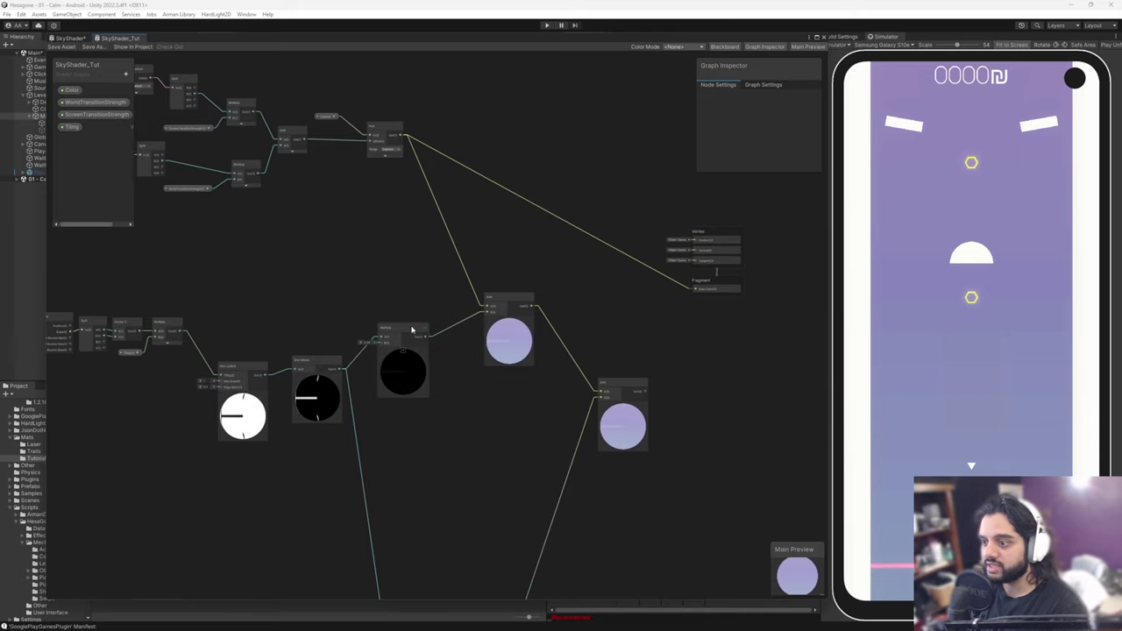
drag(424, 339, 695, 291)
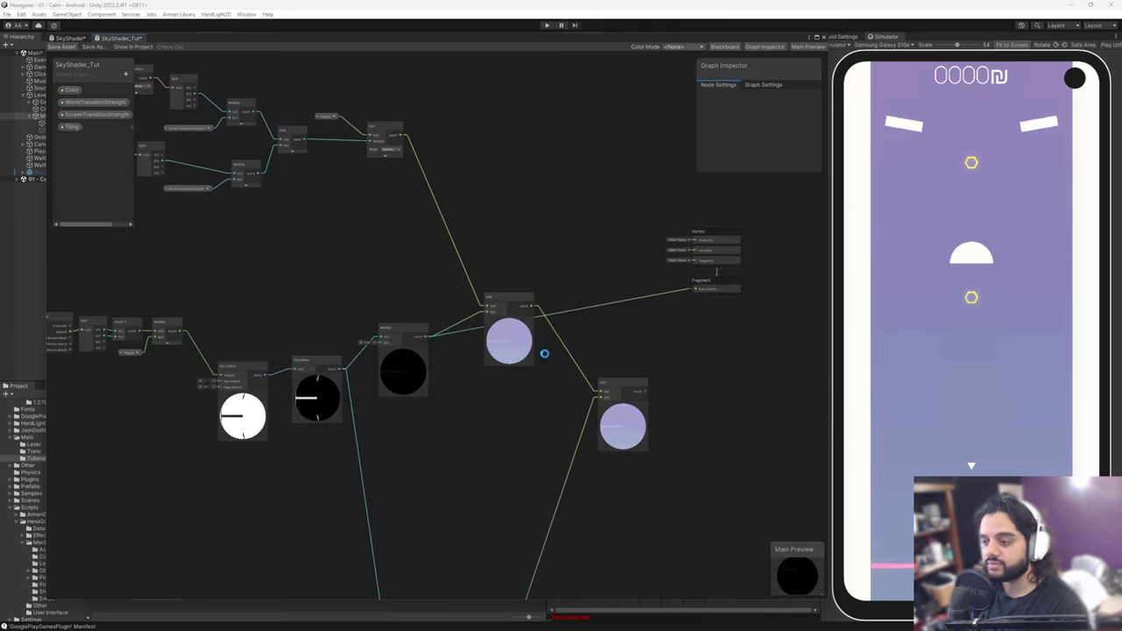
middle_drag(511, 401, 365, 250)
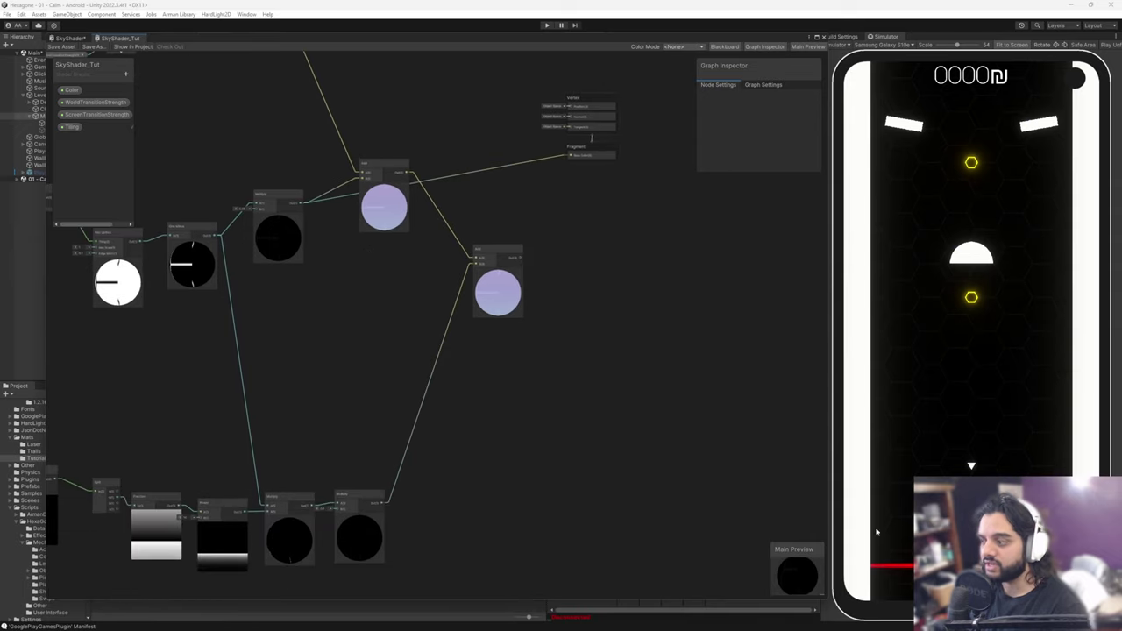
middle_drag(418, 330, 327, 455)
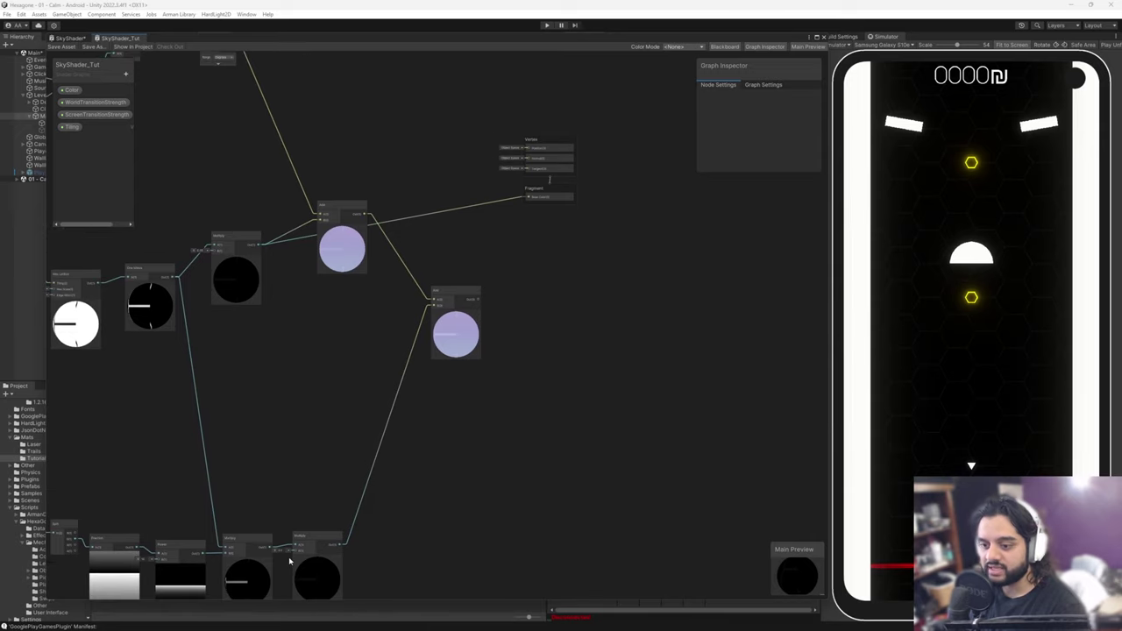
drag(343, 544, 533, 195)
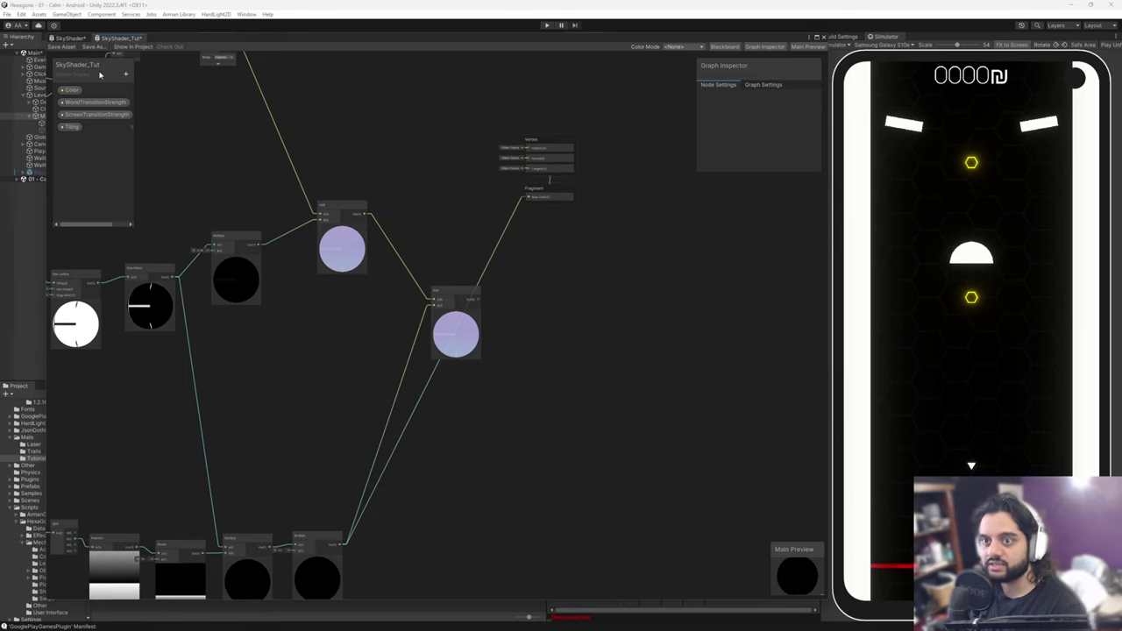
click(76, 48)
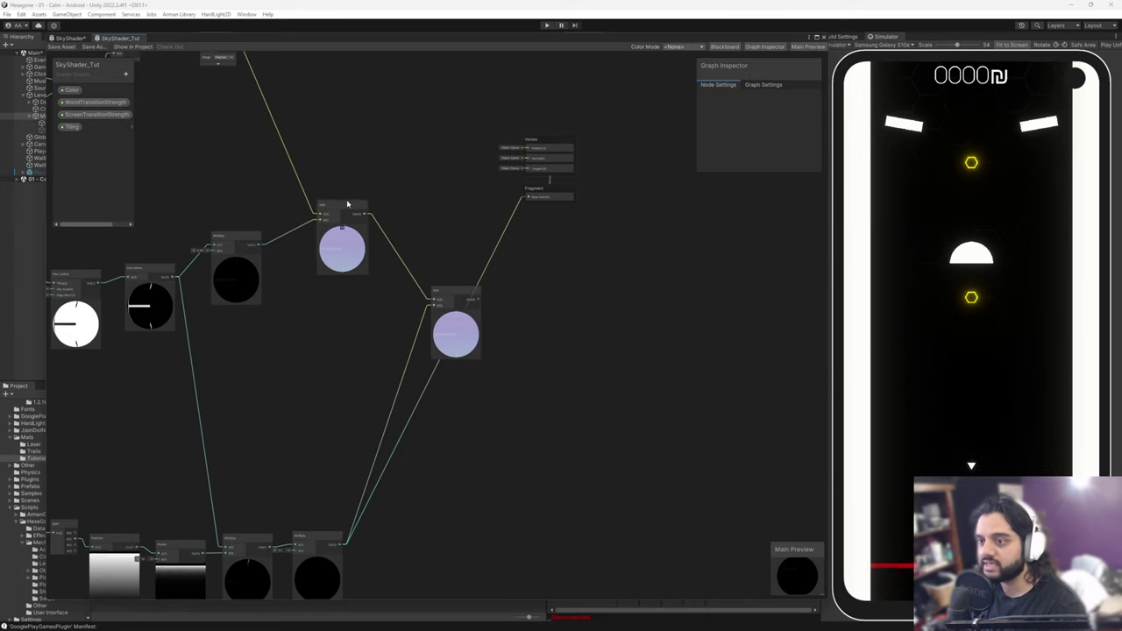
middle_drag(463, 269, 589, 407)
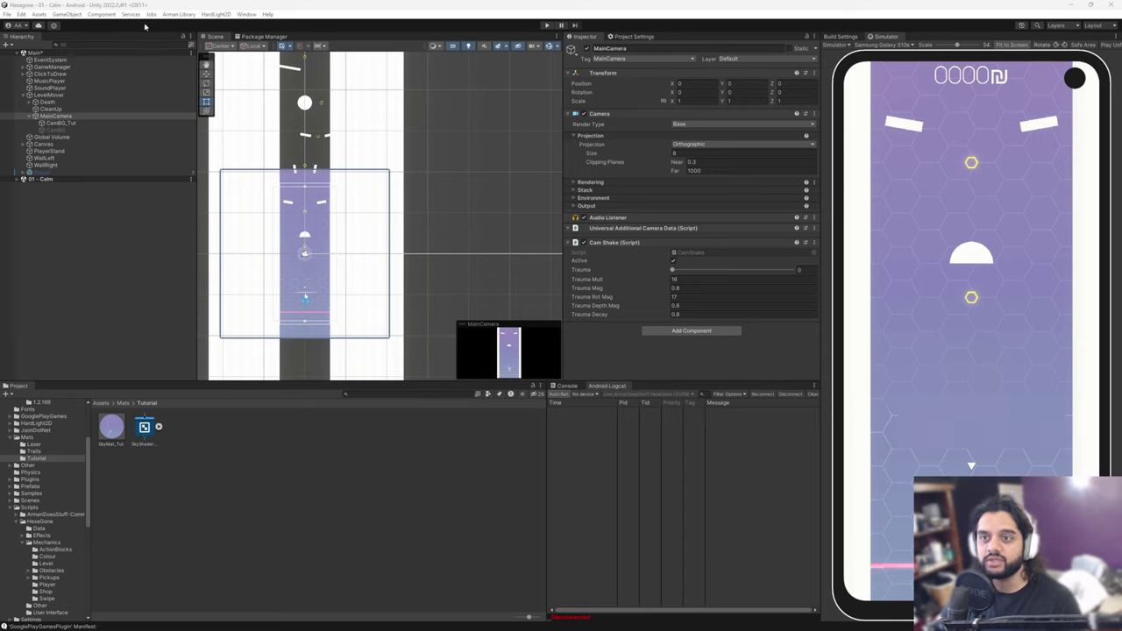
Show the Shader Graph 14.0.8 package details and its Procedural Patterns sample in the Package Manager
click(266, 37)
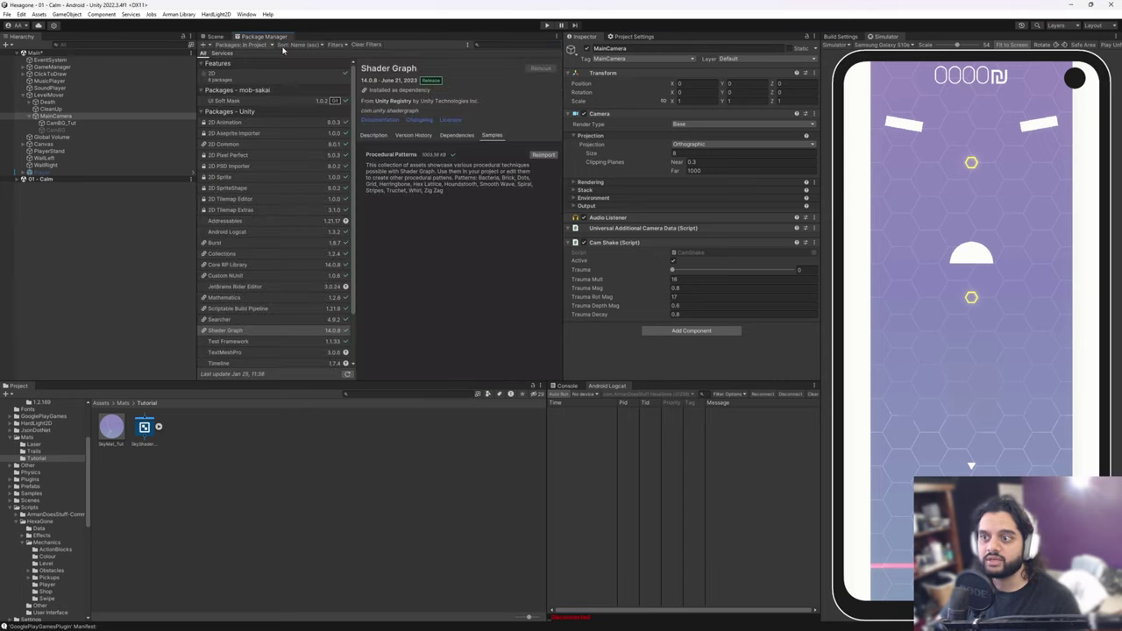
click(266, 331)
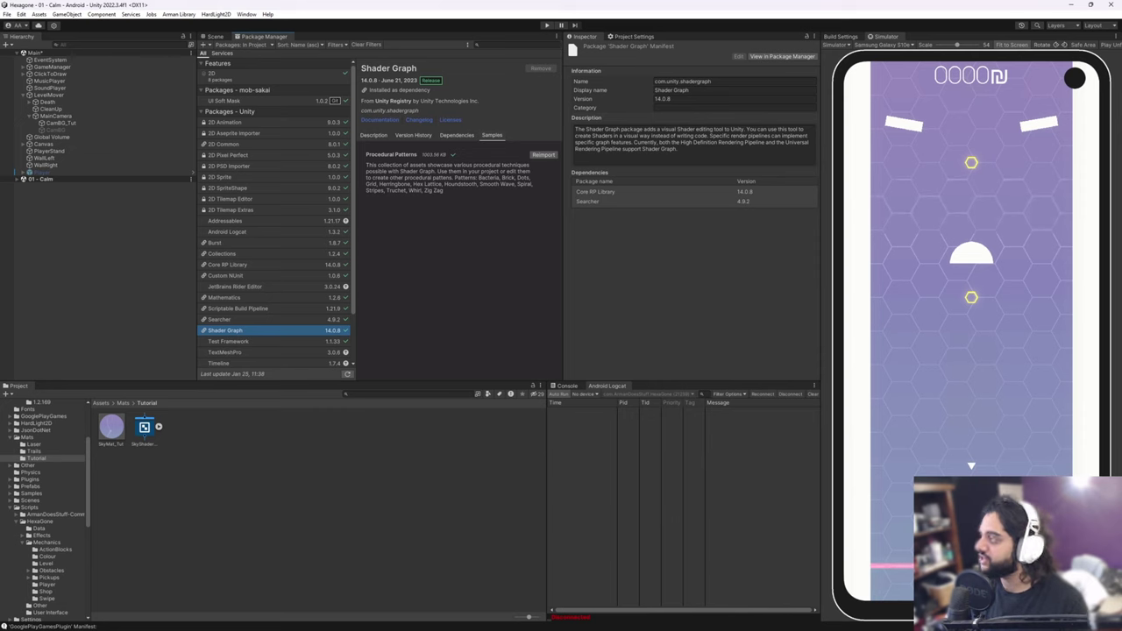
Add a Square sprite as a child of MainCamera and scale it to 20 on X and Y
right_click(55, 116)
mouse_move(107, 273)
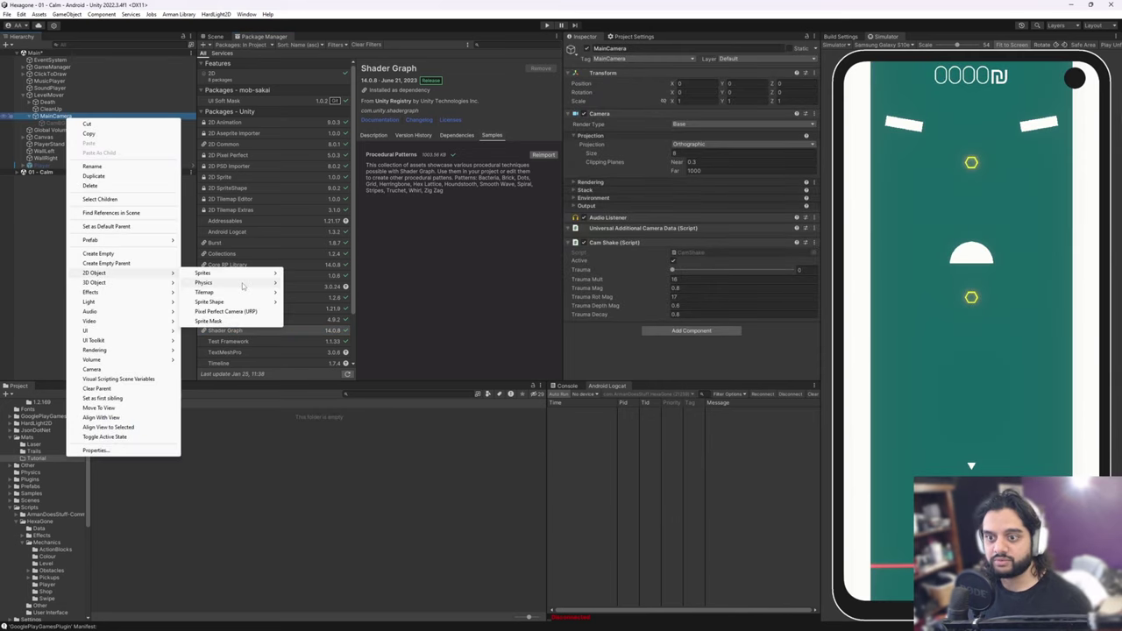
mouse_move(232, 274)
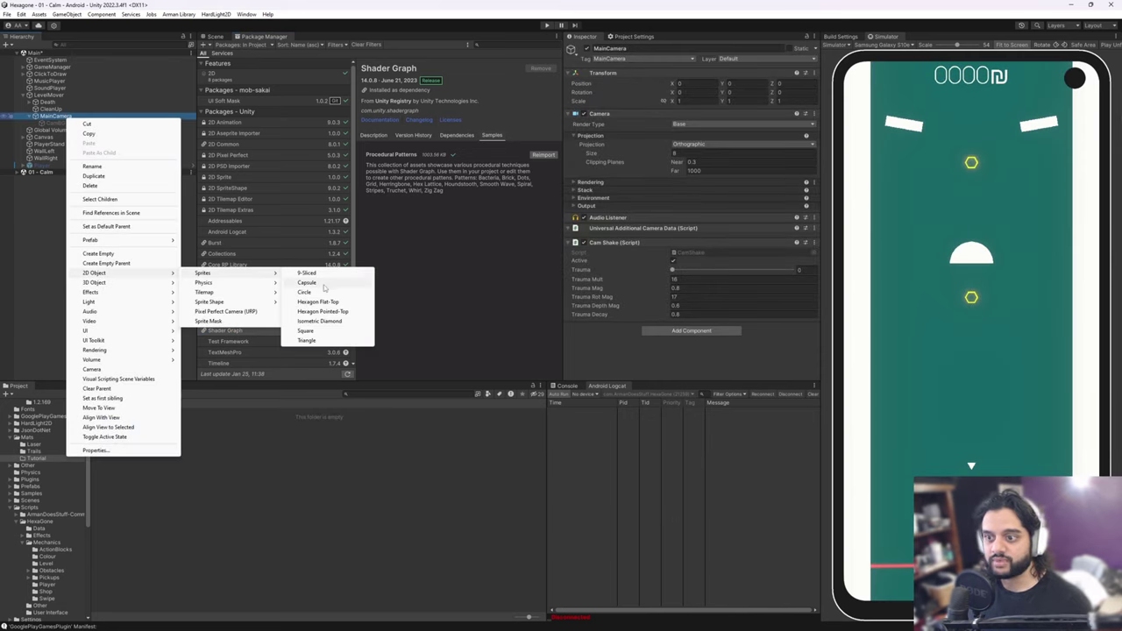
click(305, 330)
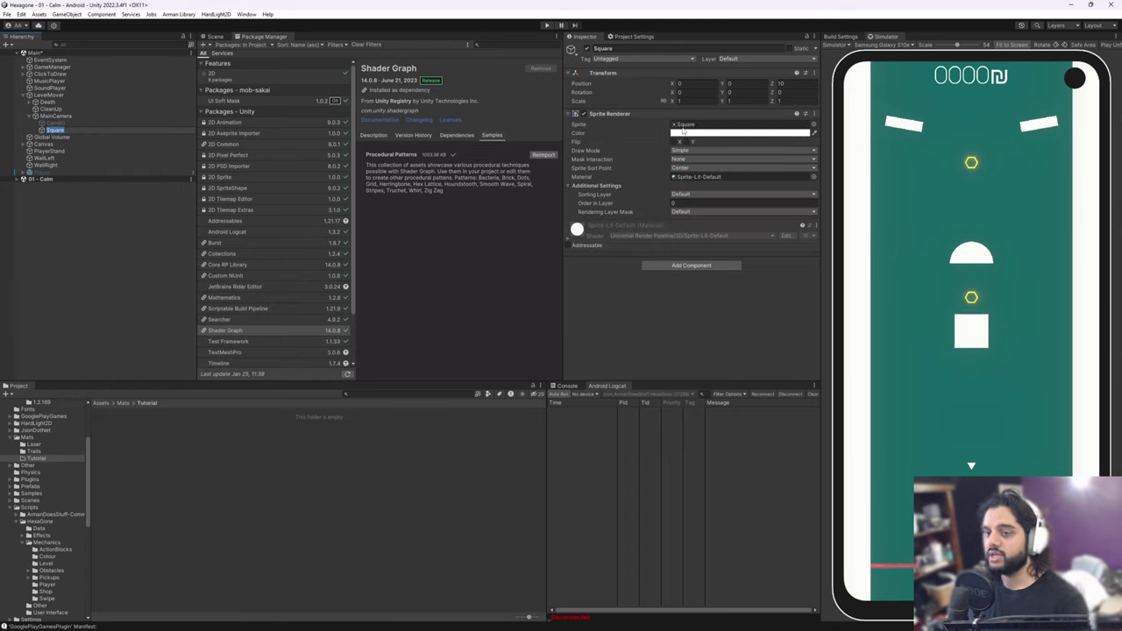
click(697, 102)
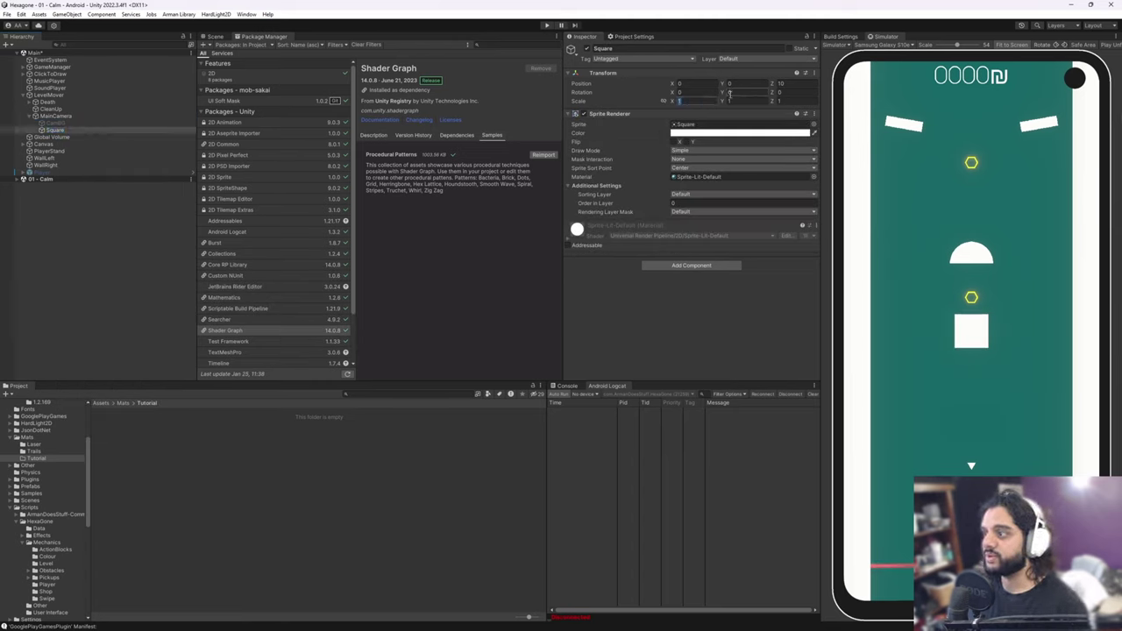
text(20)
key(Tab)
text(20)
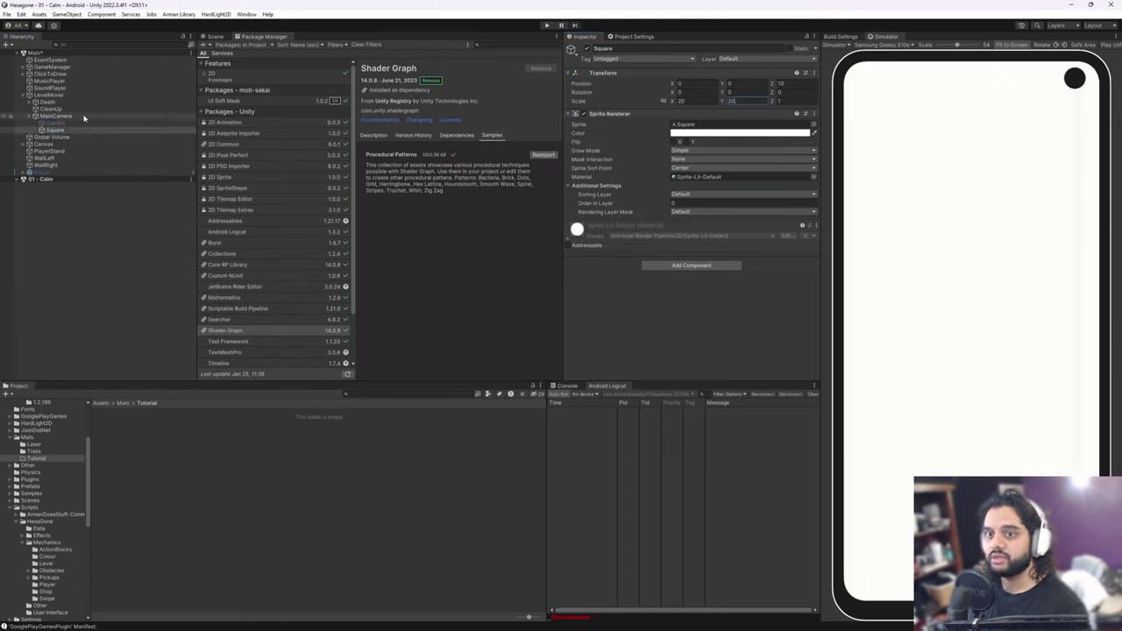
Check the CamBG object's material and settings, then reselect the Square
click(80, 122)
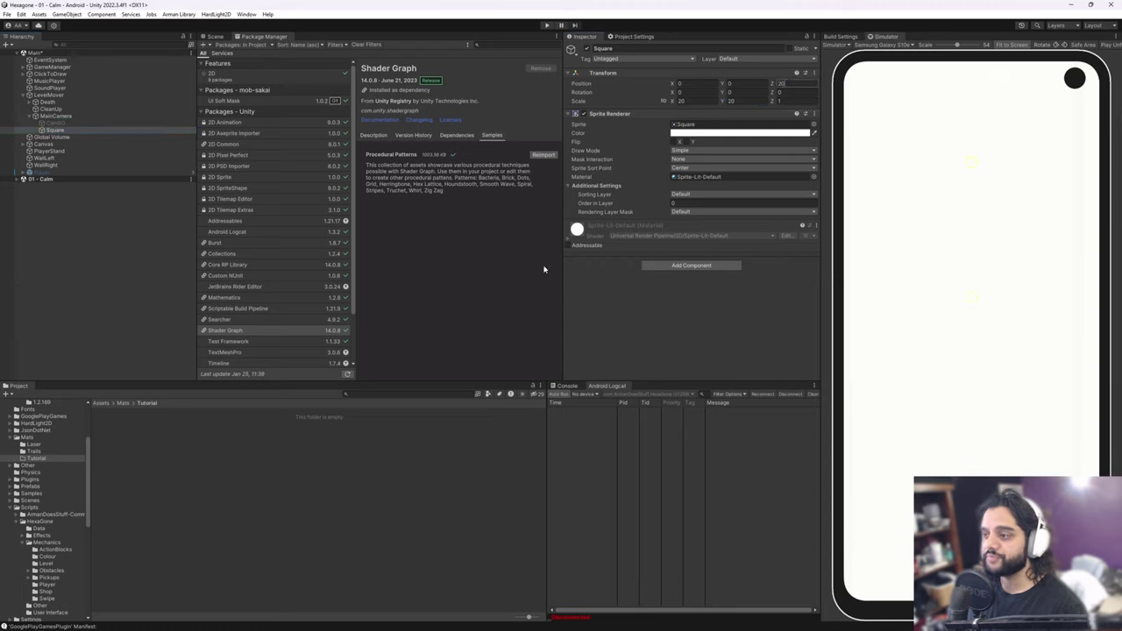
click(61, 123)
click(54, 129)
Create a URP Sprite Unlit Shader Graph asset in the Tutorial folder
right_click(198, 454)
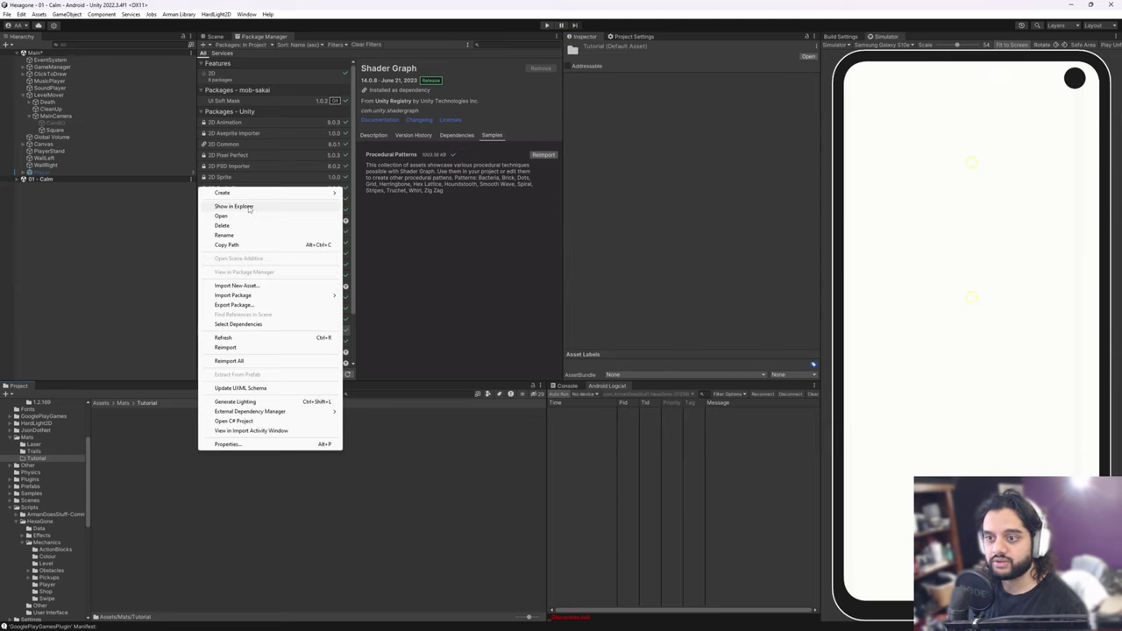
mouse_move(250, 193)
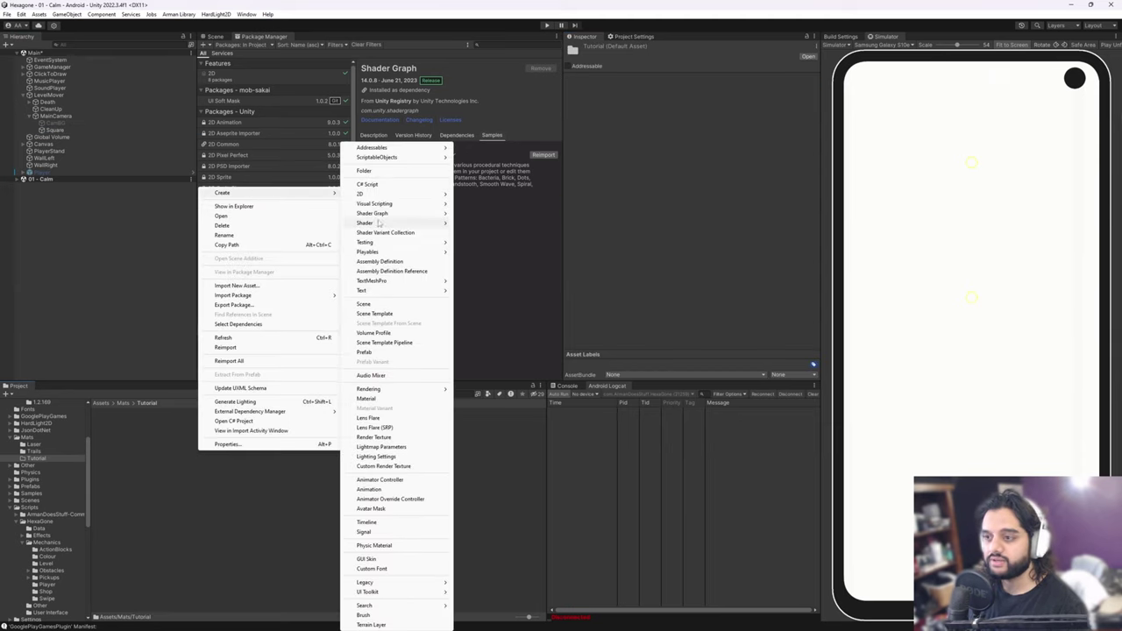
mouse_move(383, 215)
mouse_move(496, 216)
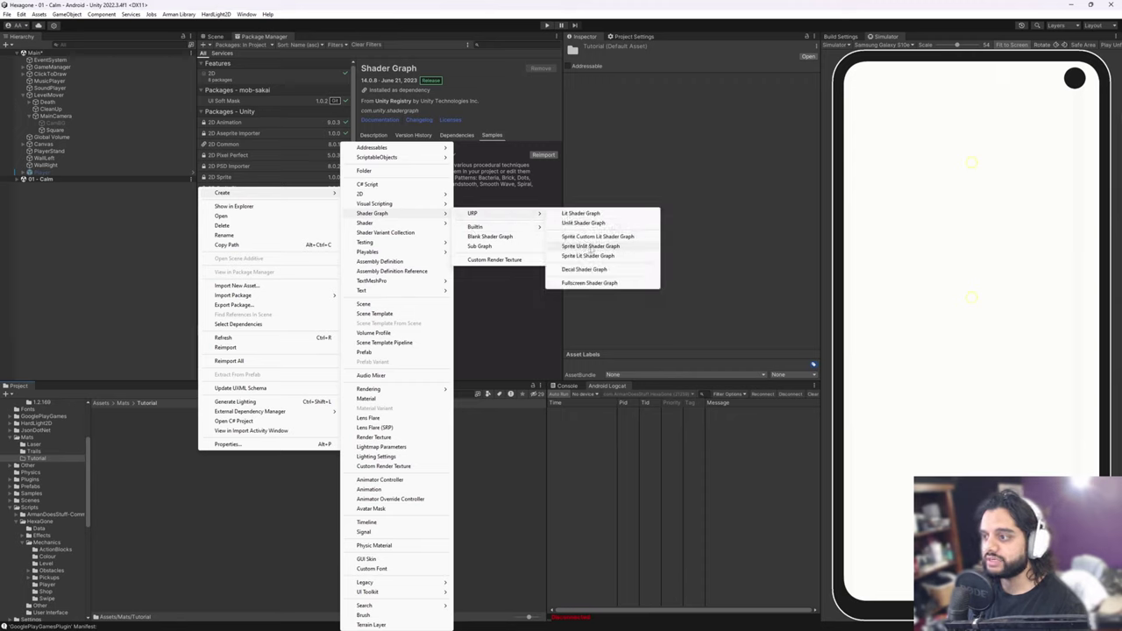
click(592, 249)
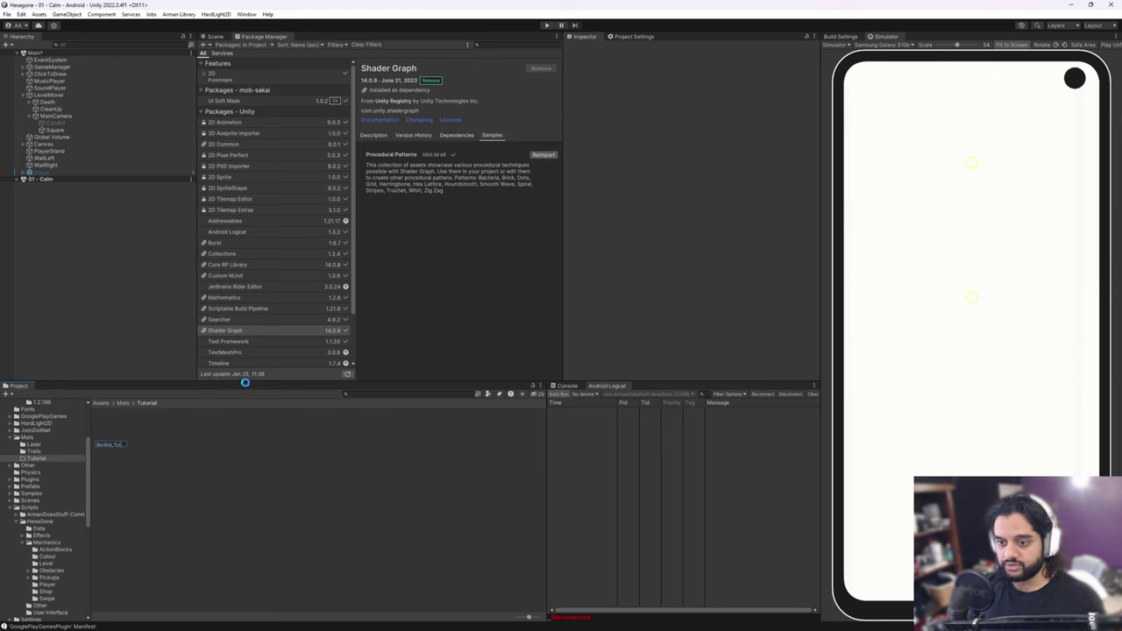
Create a material named SkyMat_Tut from the SkyShd_Tut shader
right_click(110, 428)
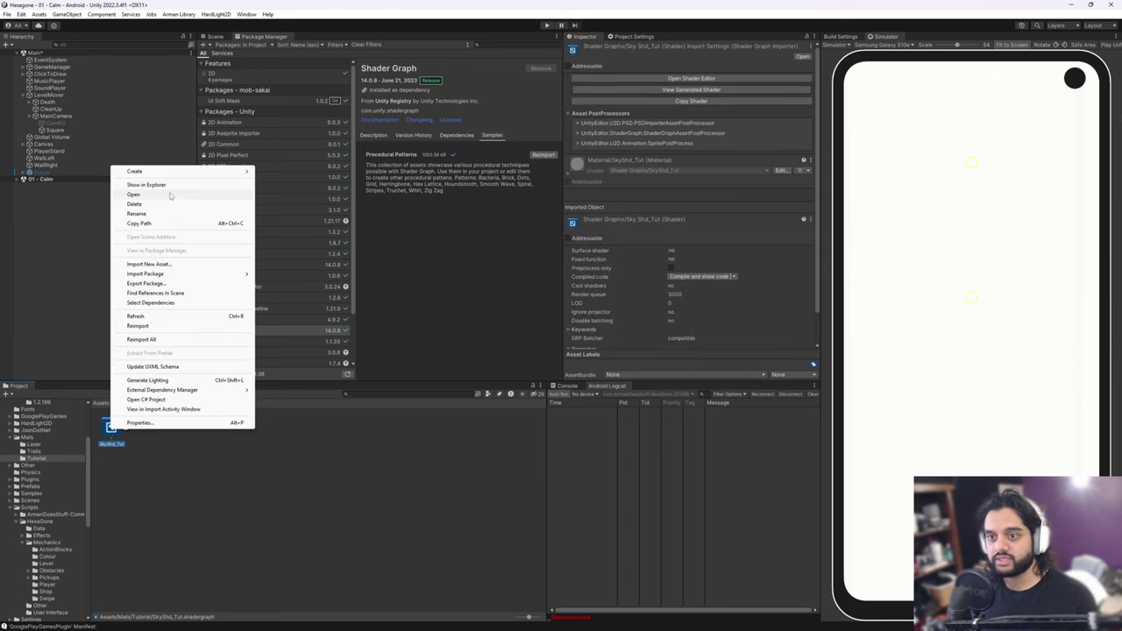
mouse_move(162, 177)
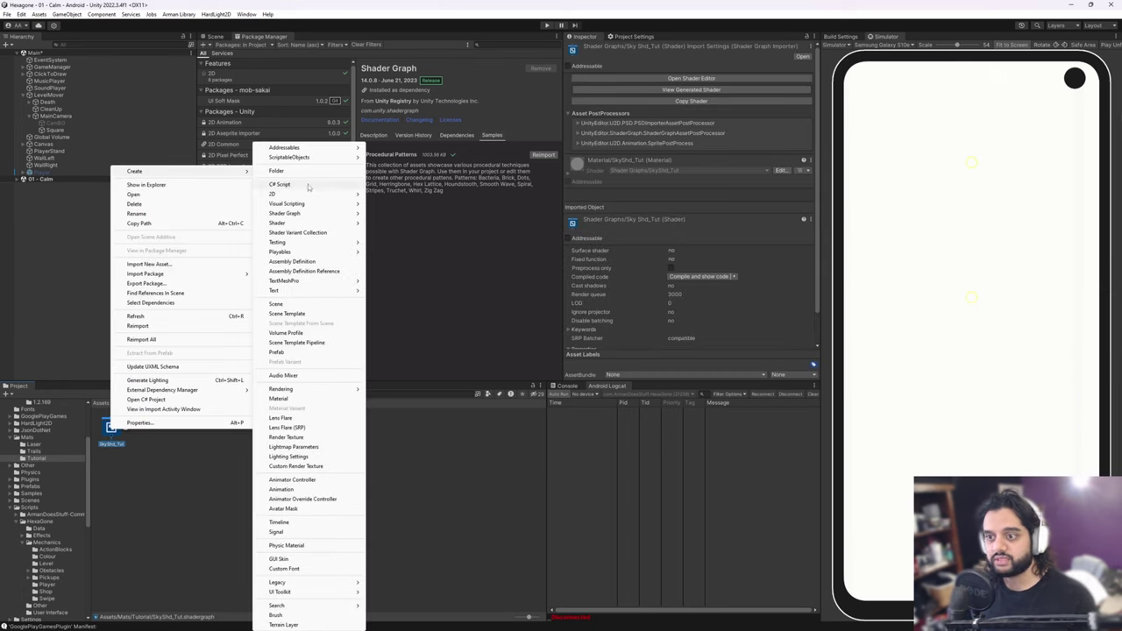
click(278, 398)
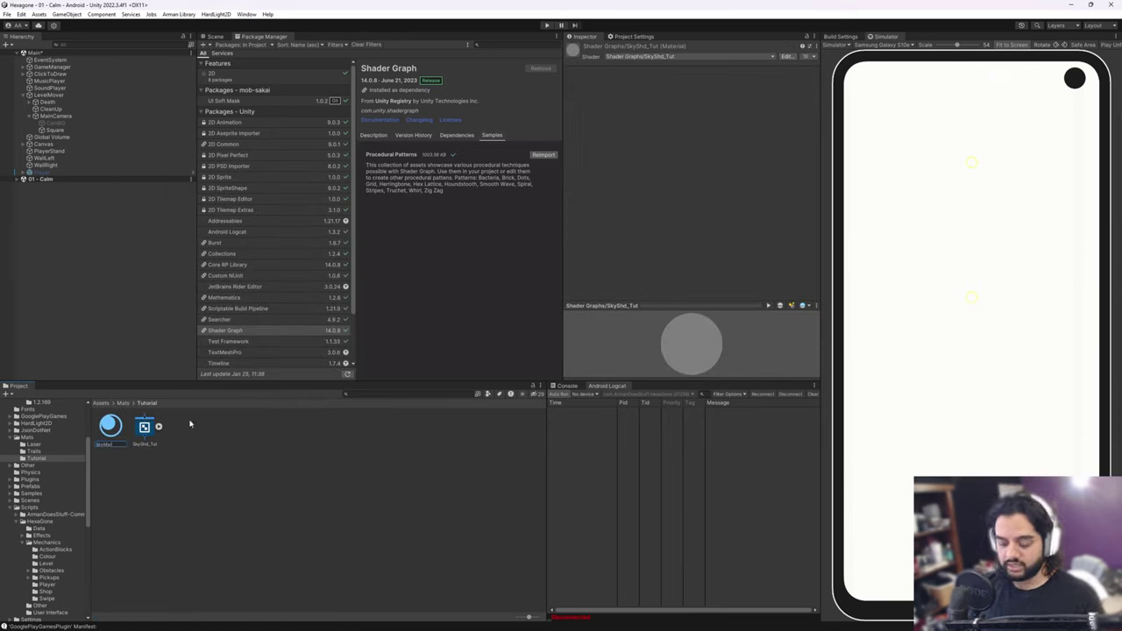
text(SkyMat_Tut)
key(Return)
Assign SkyMat_Tut as the Square's material, then select the SkyShd_Tut shader asset
drag(110, 427, 75, 131)
click(720, 213)
drag(699, 179, 699, 179)
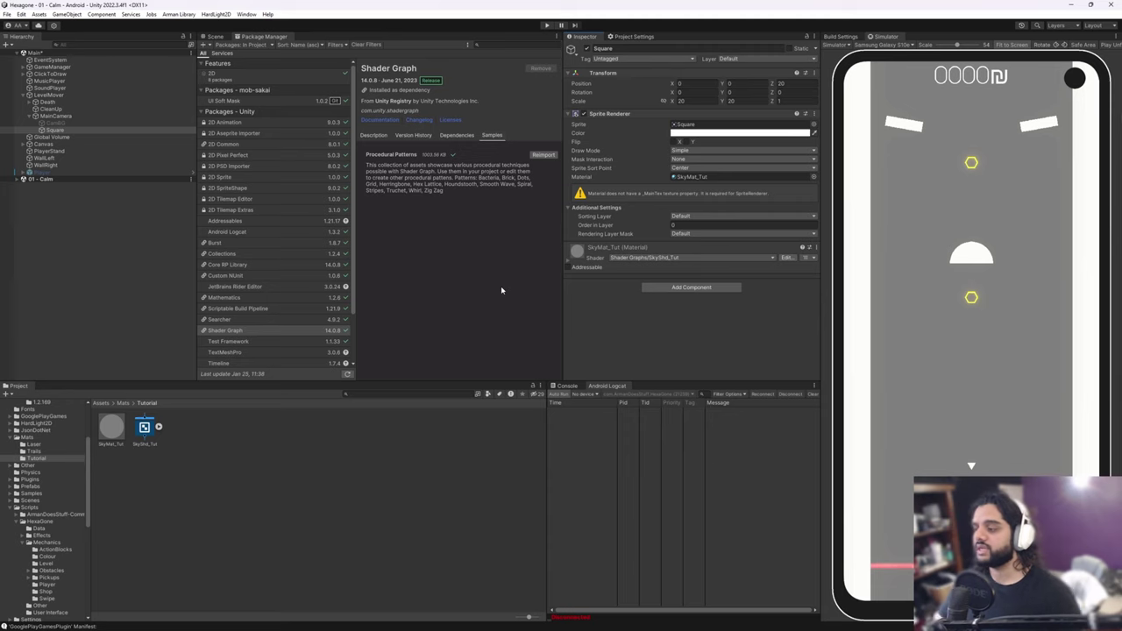
click(145, 428)
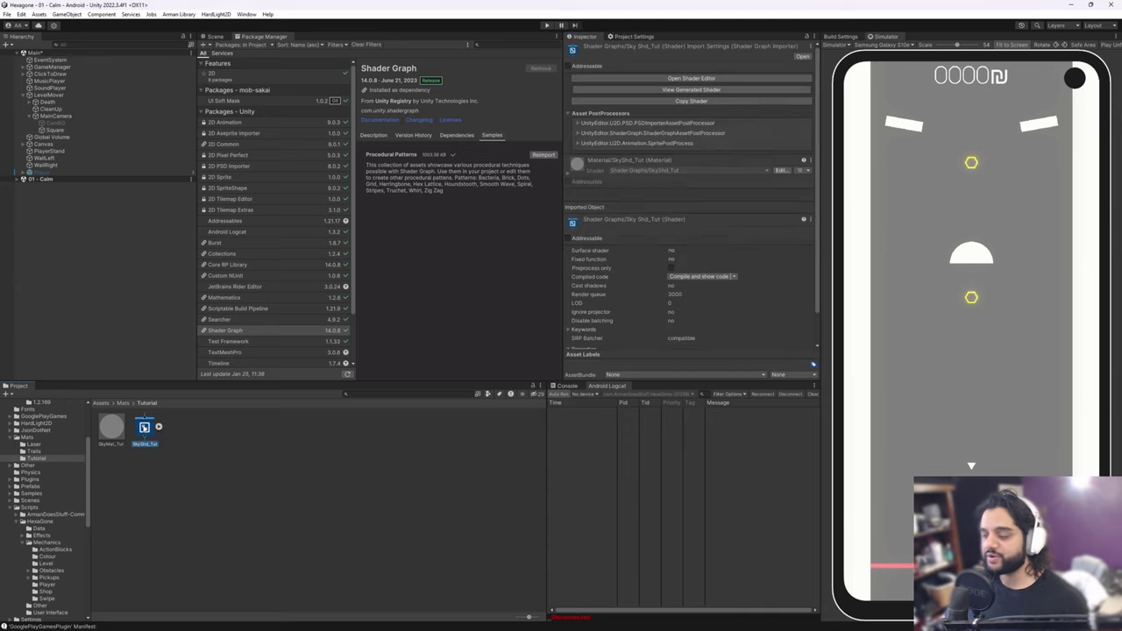
Open SkyShd_Tut in Shader Graph and add a Camera node to the canvas
double_click(145, 426)
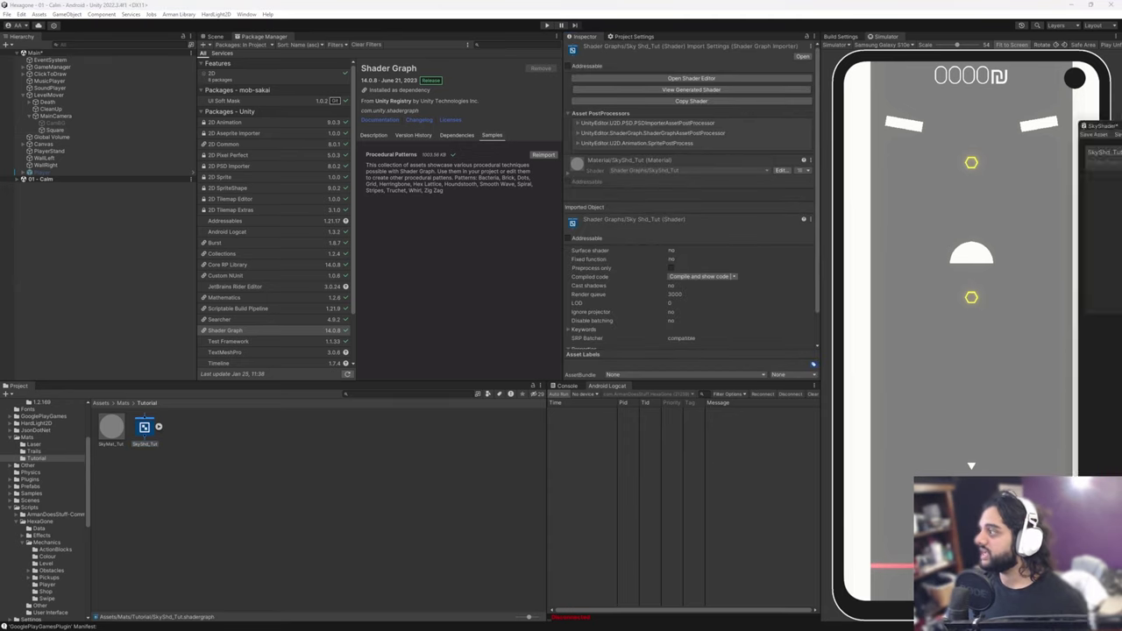
right_click(306, 246)
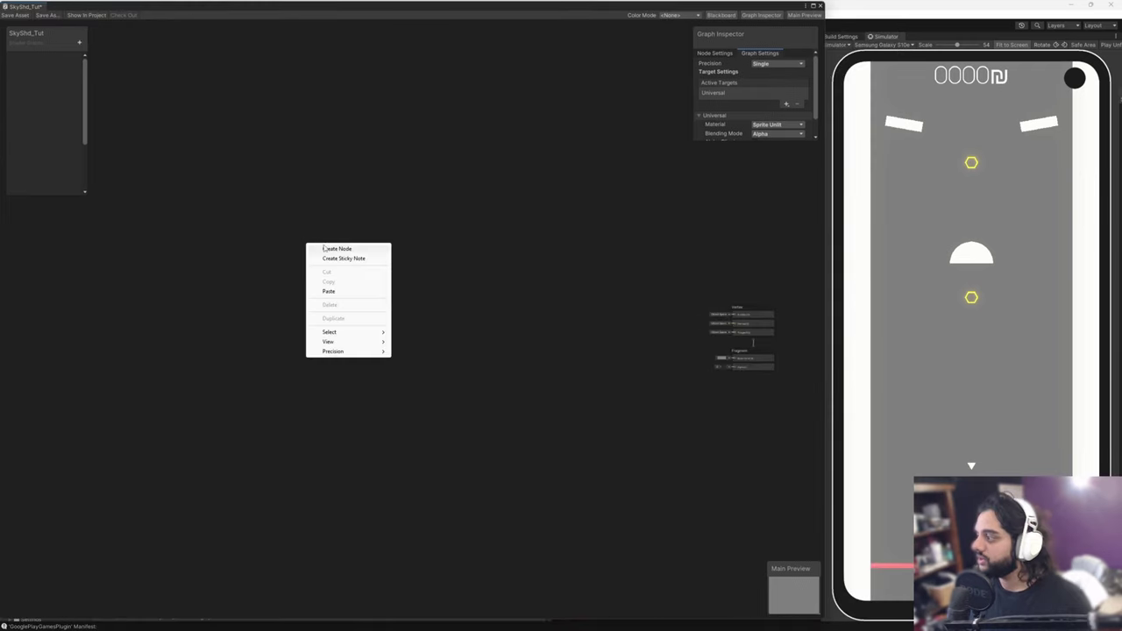
click(345, 249)
text(cam)
click(353, 210)
click(361, 210)
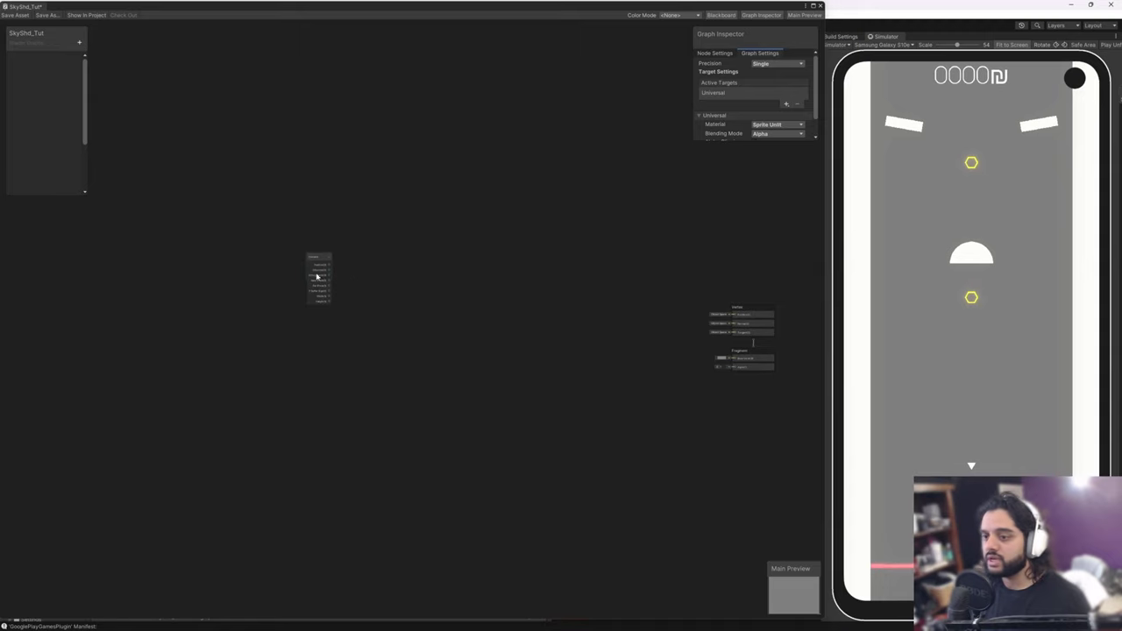
Wire the Camera's Position output into a new Split node
scroll(318, 277, up, 3)
drag(333, 255, 415, 277)
text(spi)
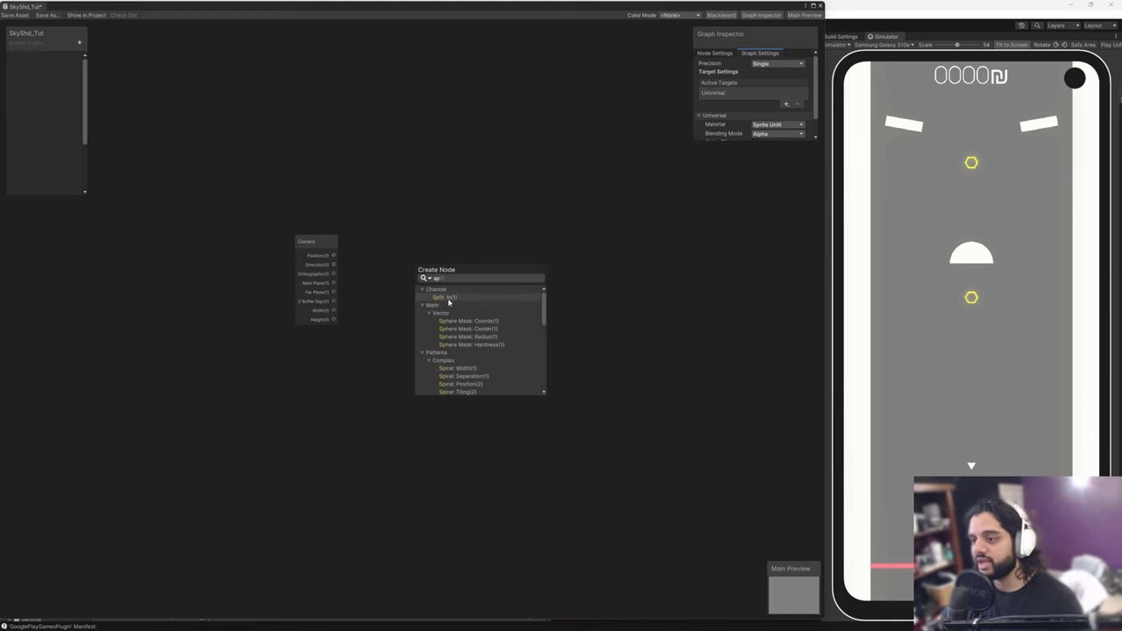
click(456, 298)
double_click(446, 299)
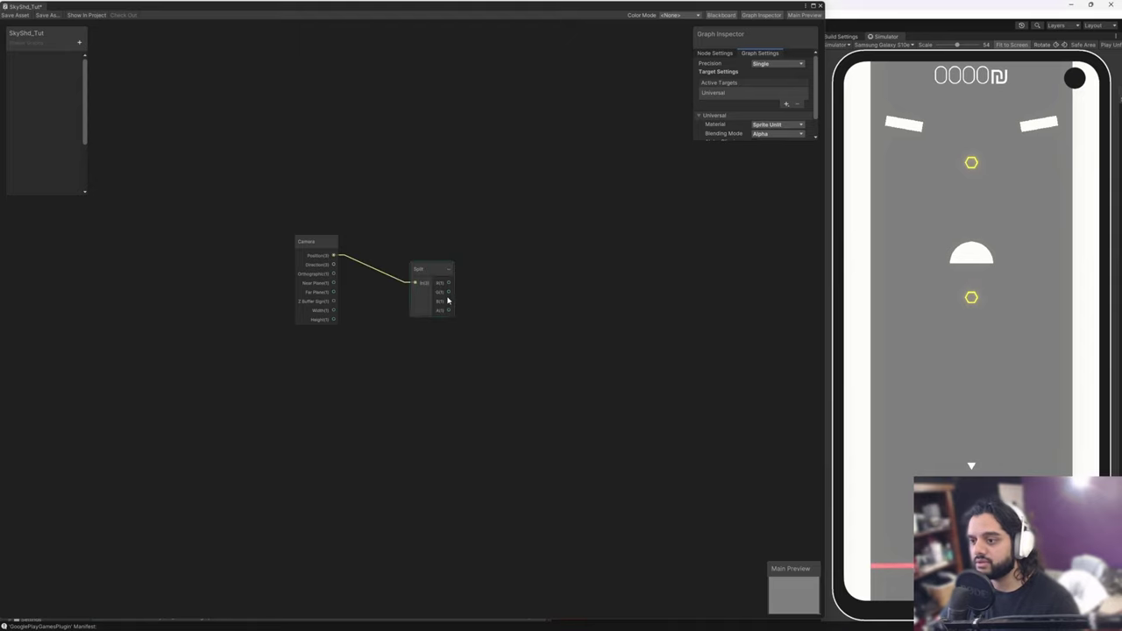
middle_drag(463, 296, 426, 281)
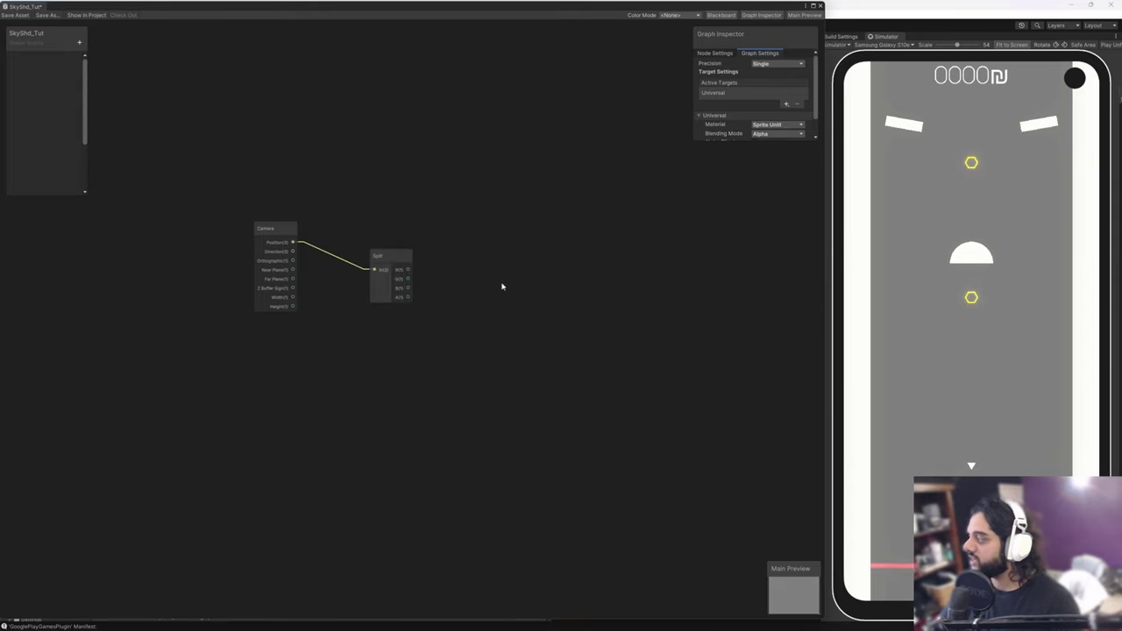
middle_drag(500, 289, 470, 281)
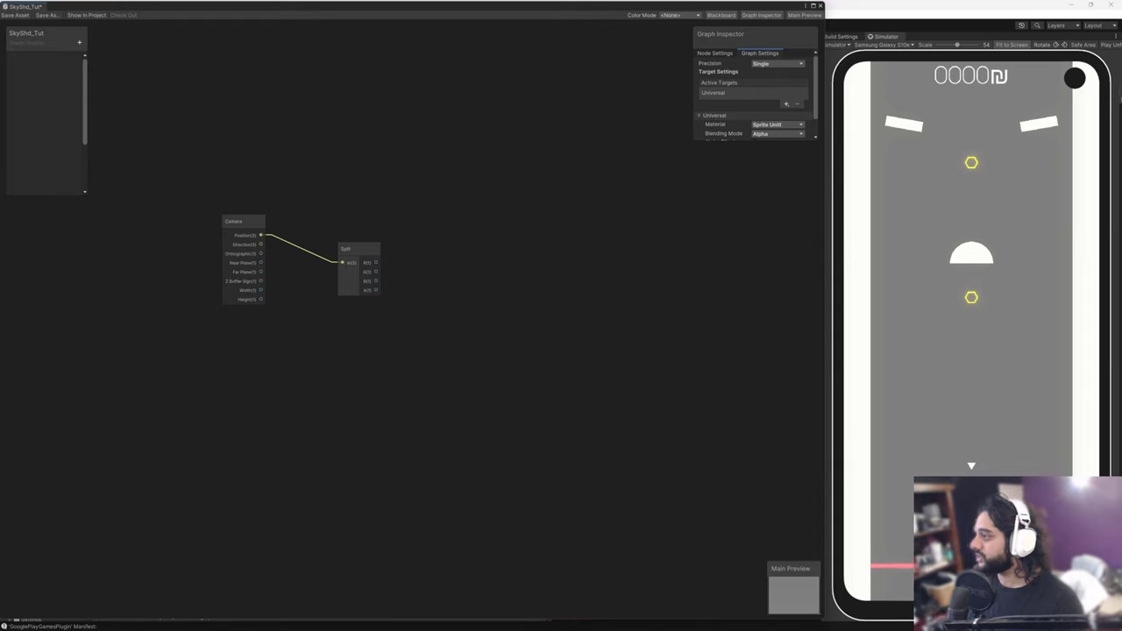
Add a Float property to the Blackboard named WorldTransitionStrength
click(80, 42)
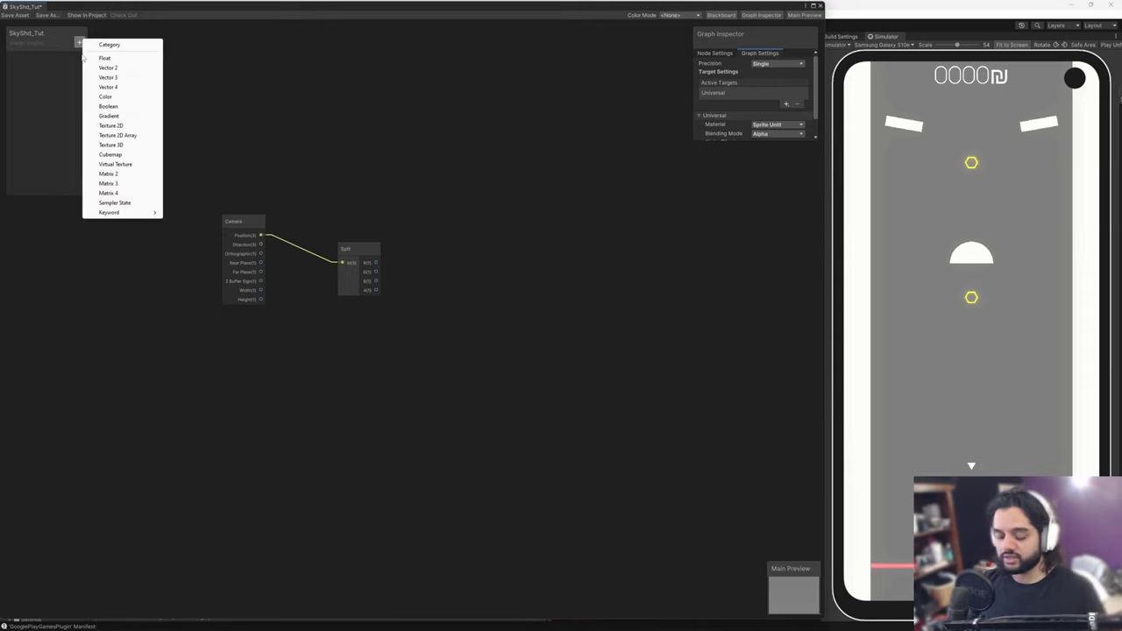
click(100, 59)
text(WorldY)
text(rans)
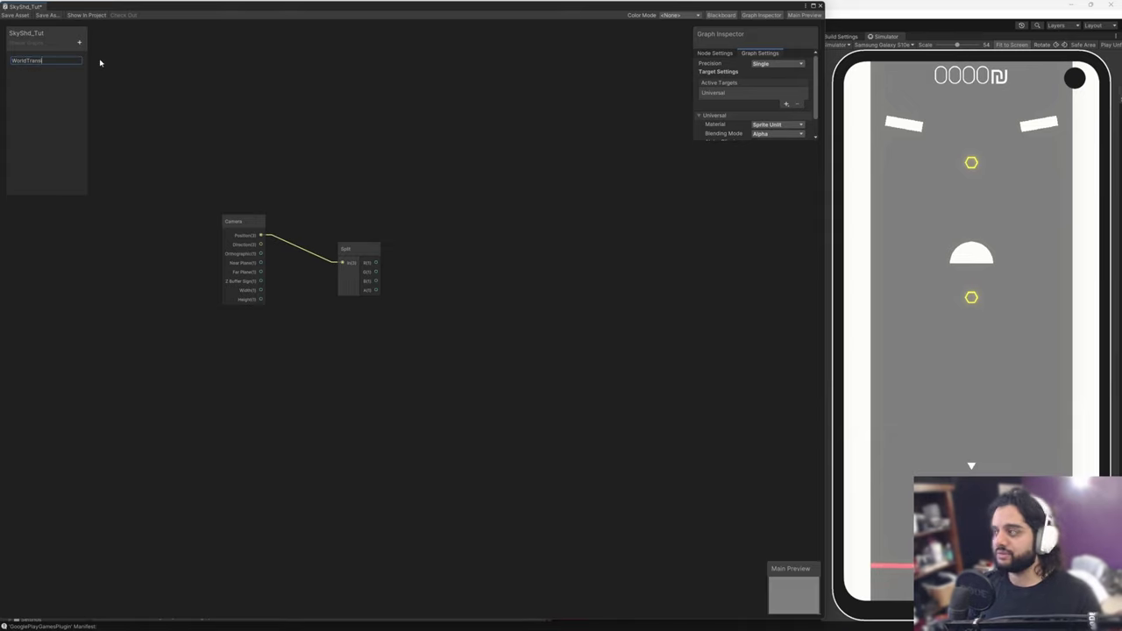
text(ition)
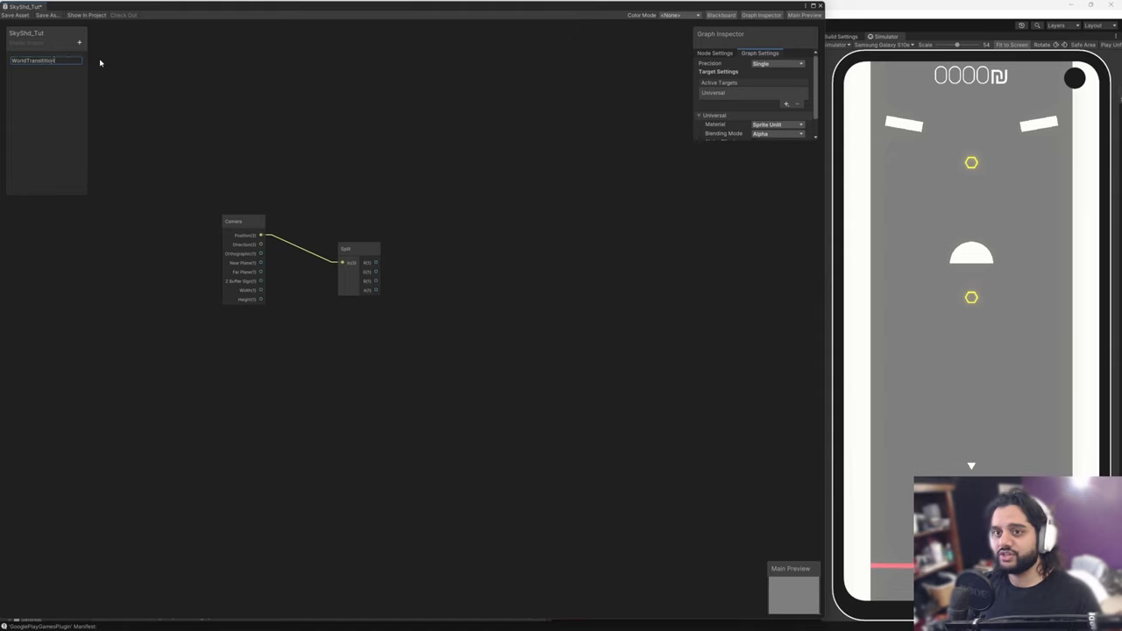
key(BackSpace)
key(BackSpace)
key(BackSpace)
text(ionStrength)
key(ctrl+a)
key(shift+Right)
key(shift+Right)
key(shift+Right)
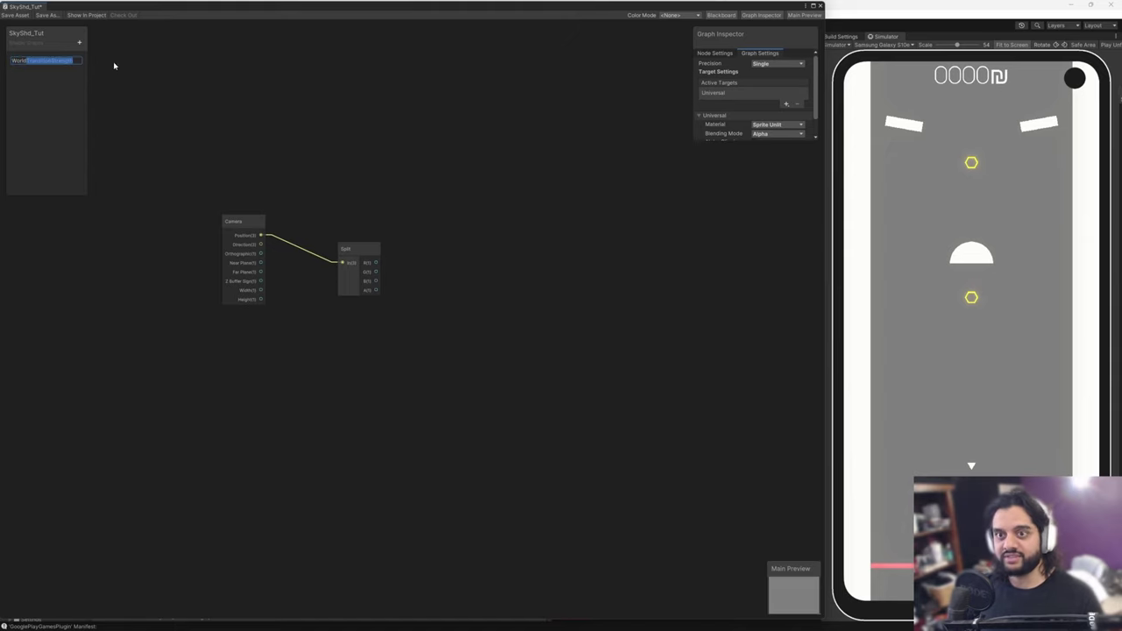
key(Return)
Set WorldTransitionStrength's default value to .5 in the Graph Inspector
click(61, 64)
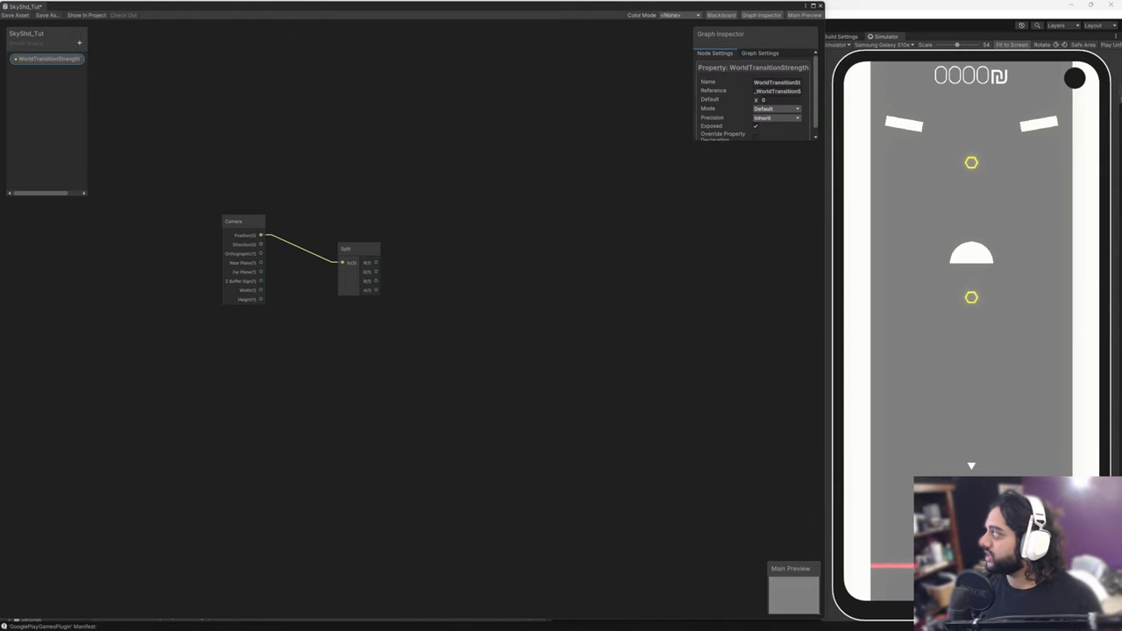
click(768, 100)
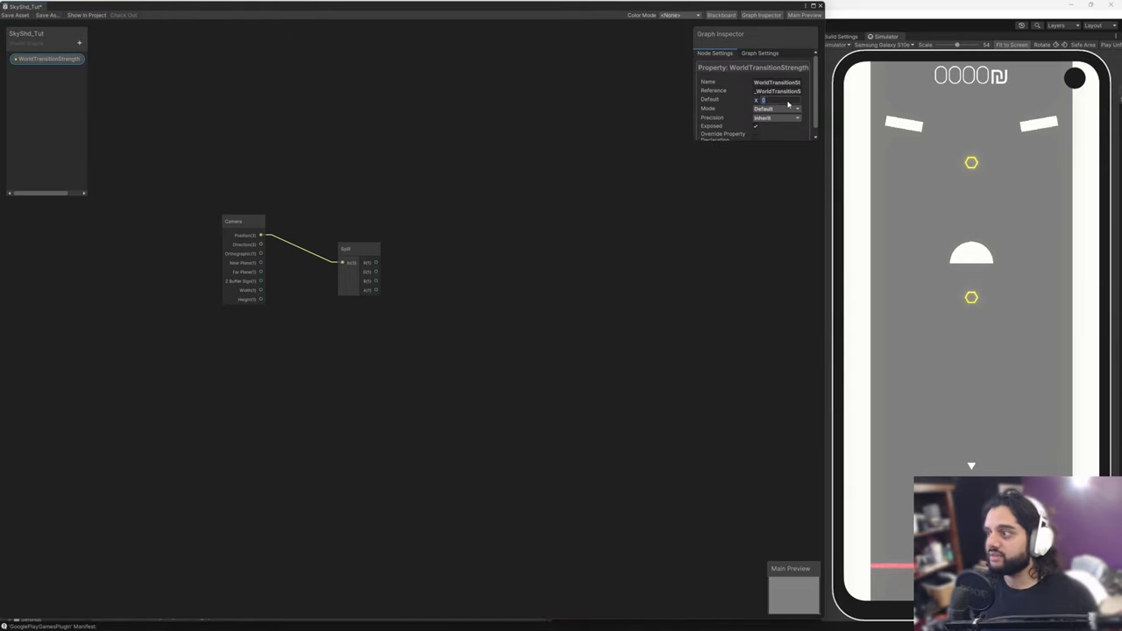
text(.5)
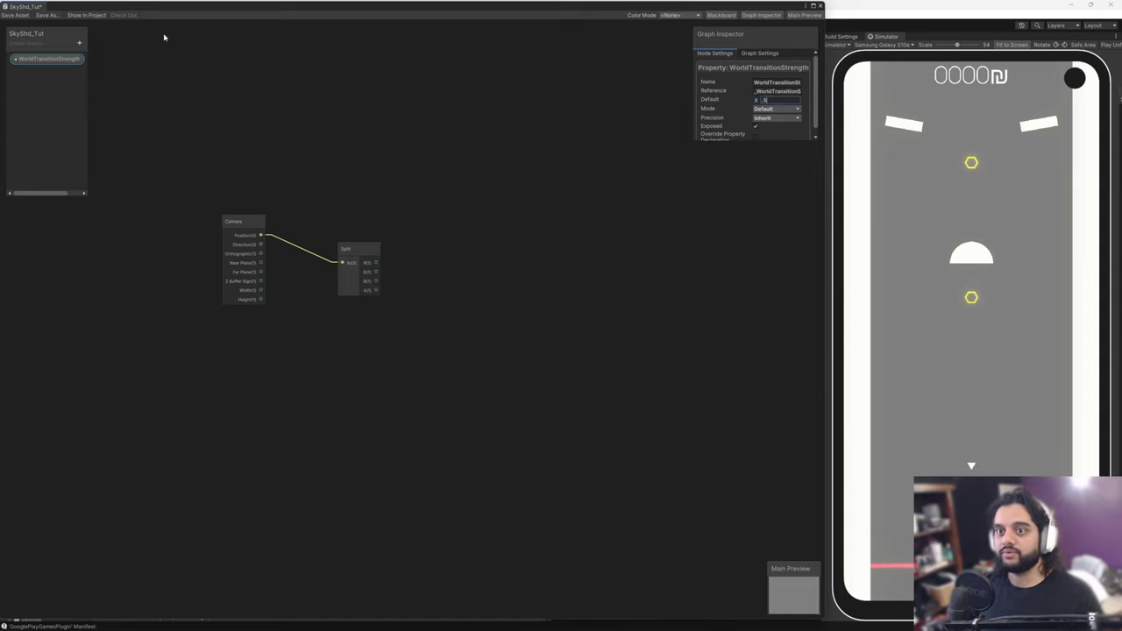